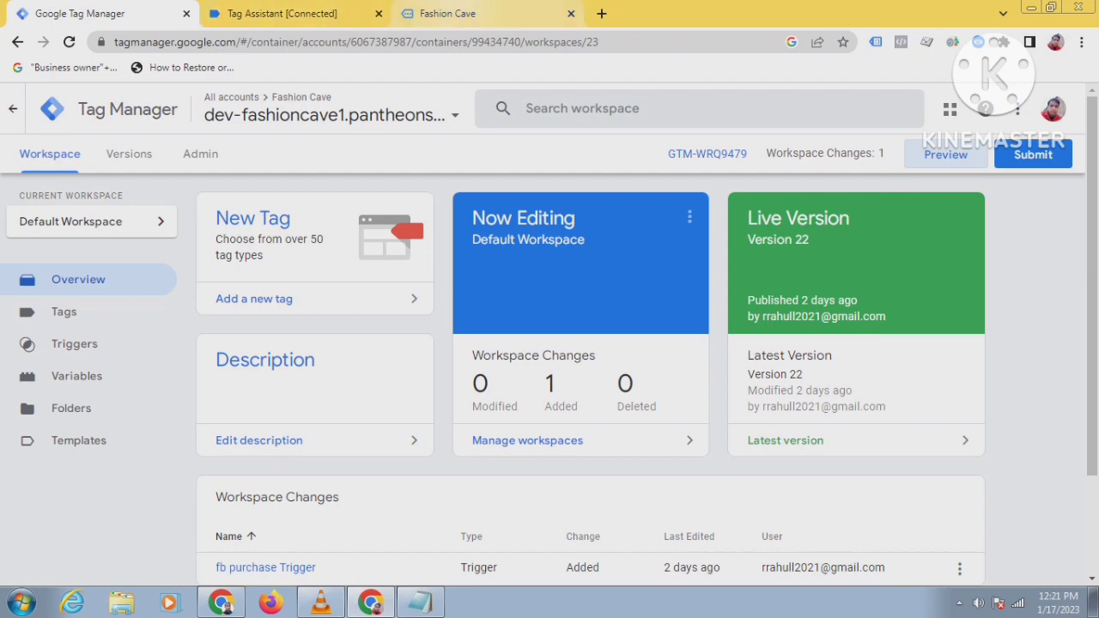
Step: Dismiss the connection notice in Tag Assistant and switch to the Fashion Cave store
click(281, 13)
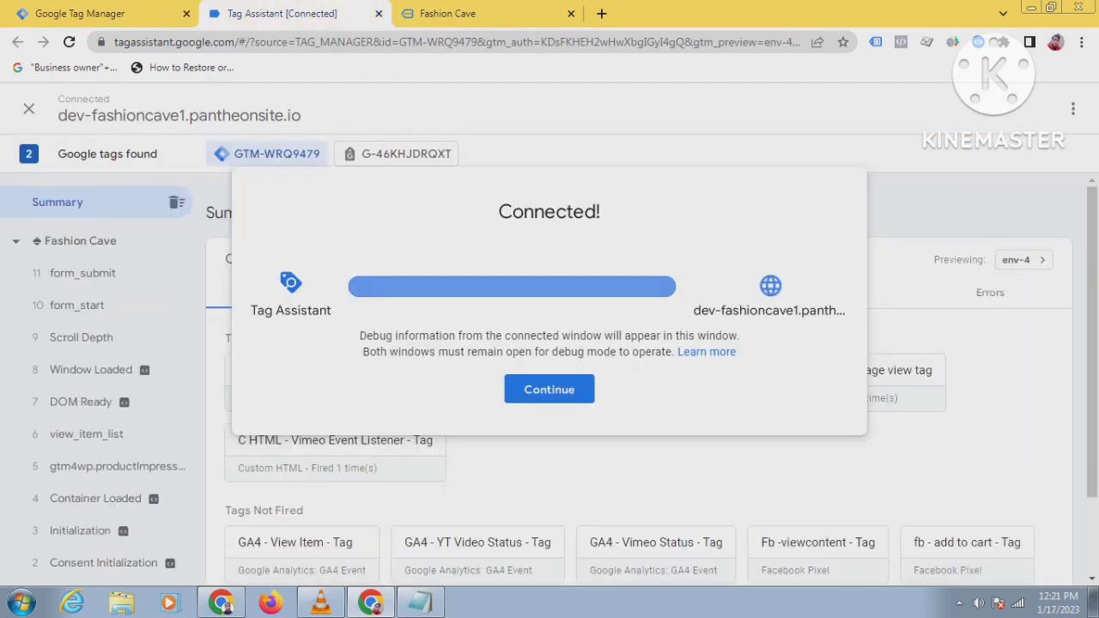
click(549, 389)
click(480, 13)
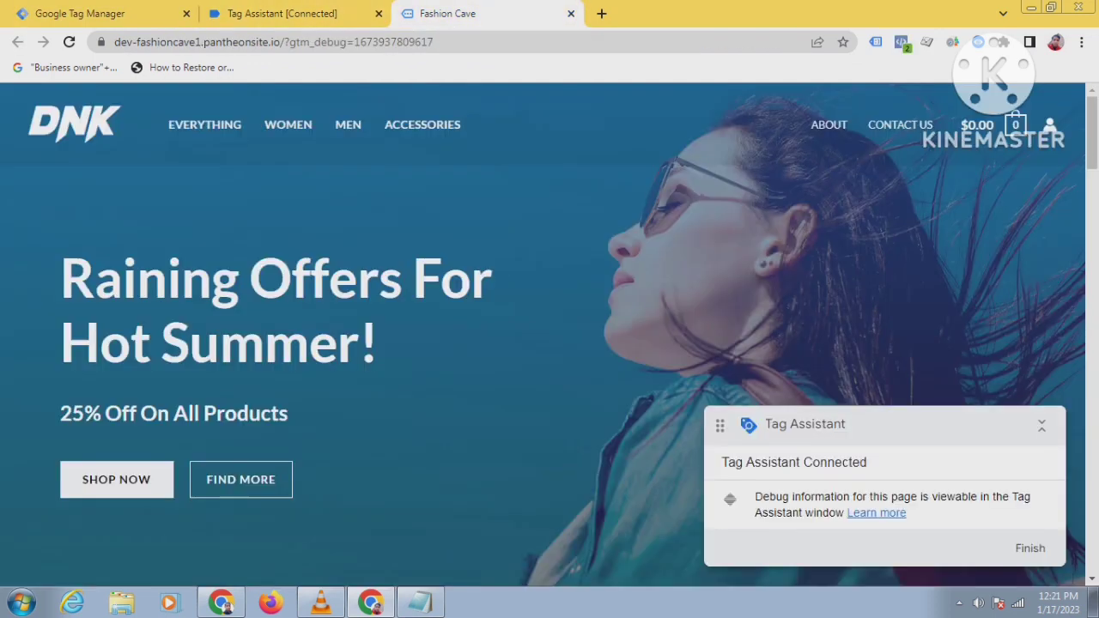
Step: Open the Dark Brown Jeans product from Featured Products and add one to the cart
scroll(549, 335, down, 10)
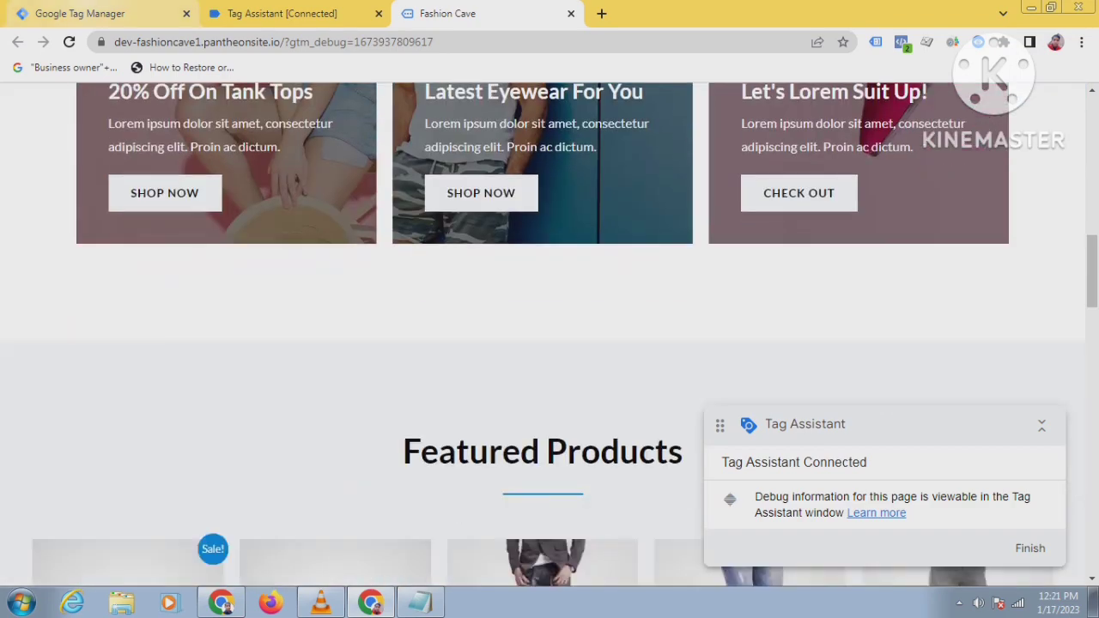
key(ctrl+Tab)
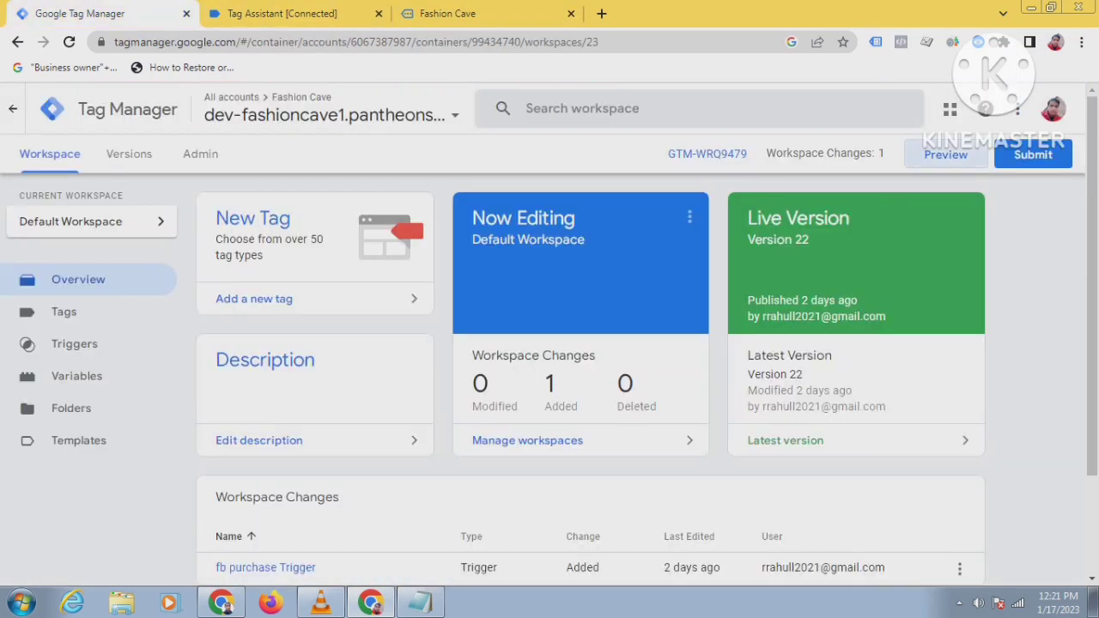
click(480, 13)
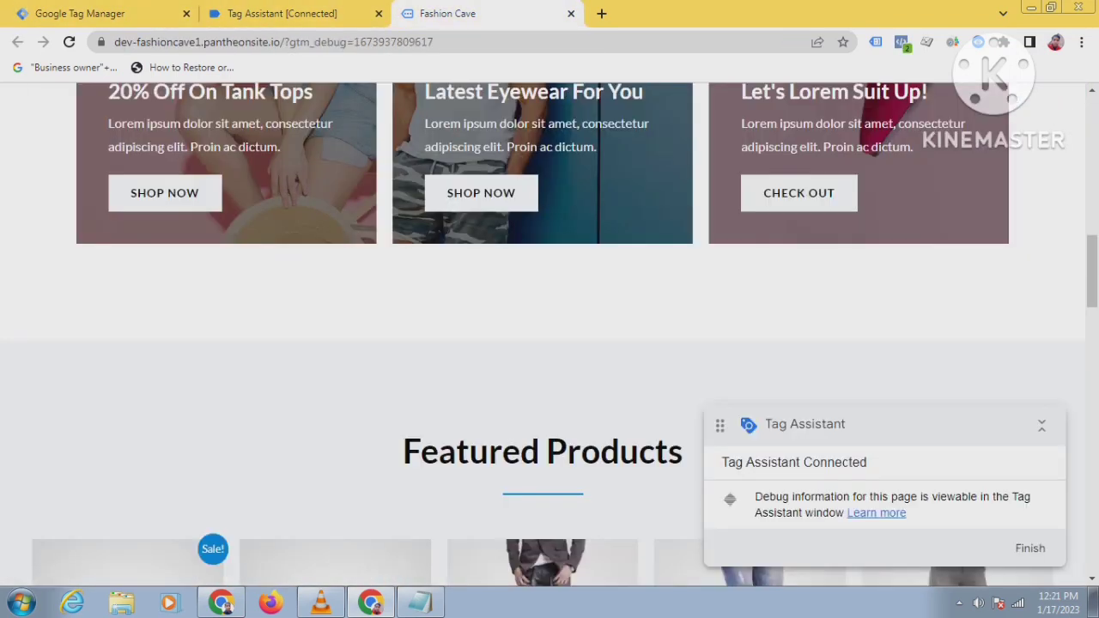
scroll(541, 309, down, 8)
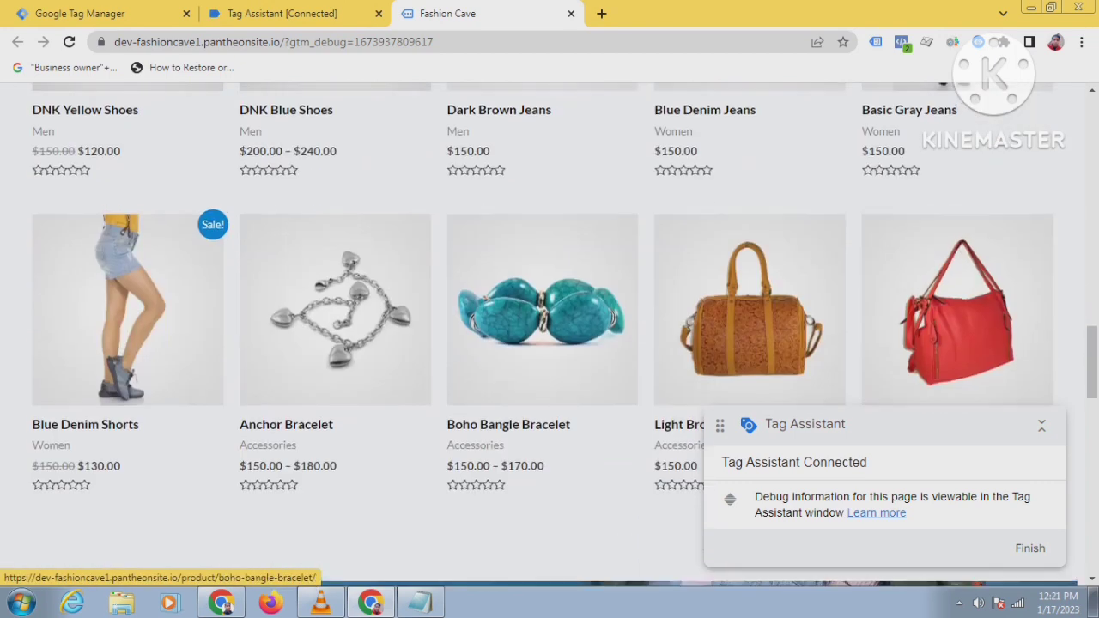
scroll(542, 309, up, 3)
click(542, 232)
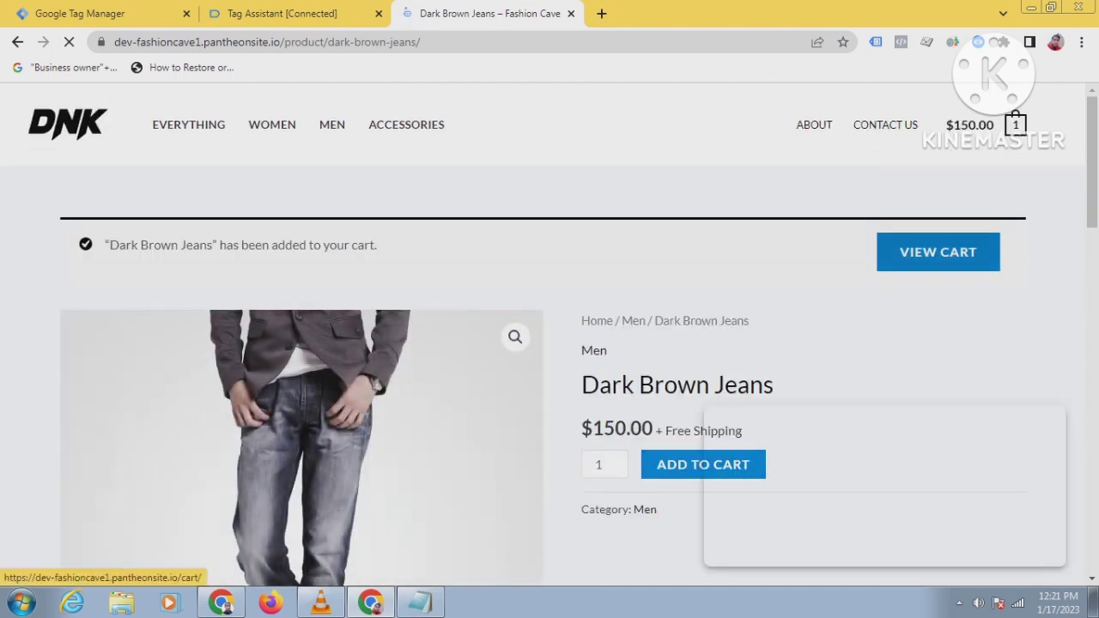
Step: Examine the Dark Brown Jeans page's event list in Tag Assistant, looking for the add-to-cart event
click(284, 13)
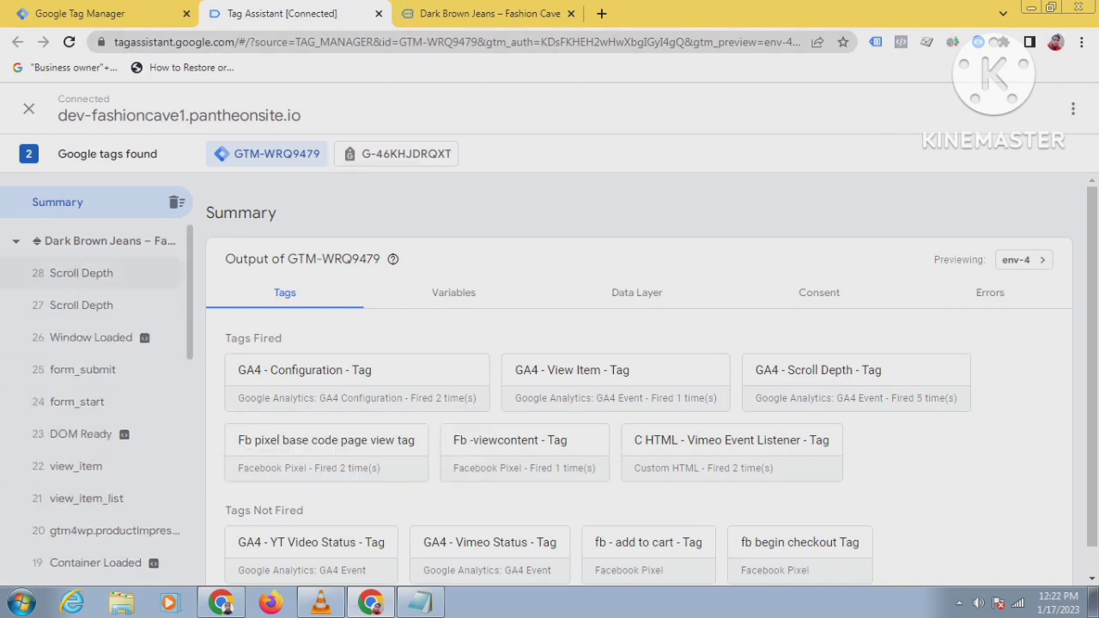
scroll(96, 466, down, 4)
scroll(96, 467, up, 4)
scroll(103, 305, down, 4)
scroll(103, 305, up, 4)
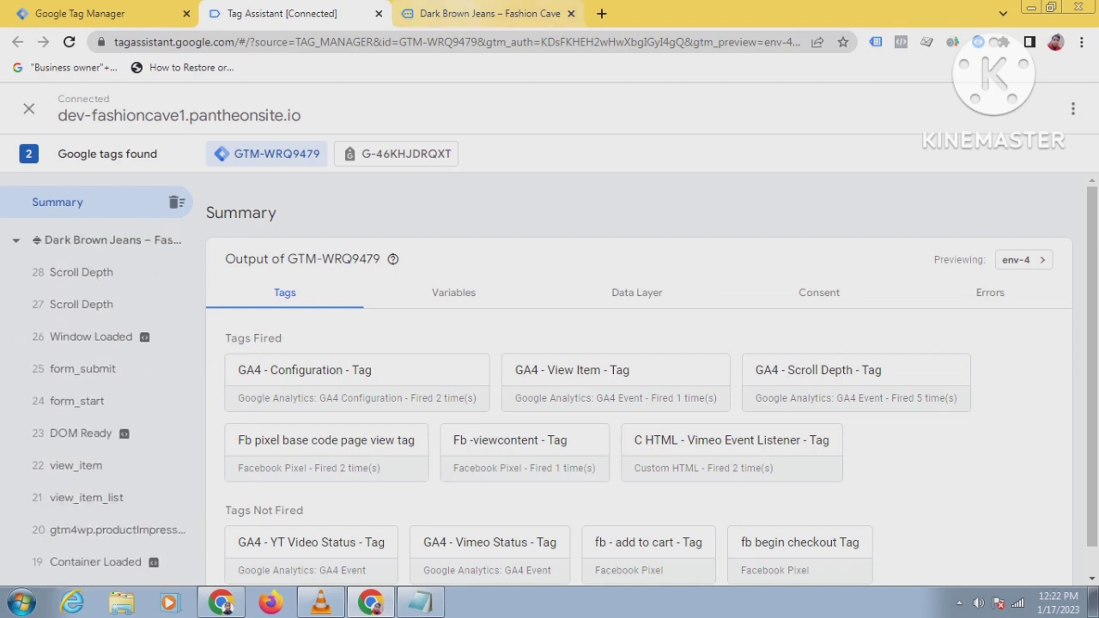
click(488, 12)
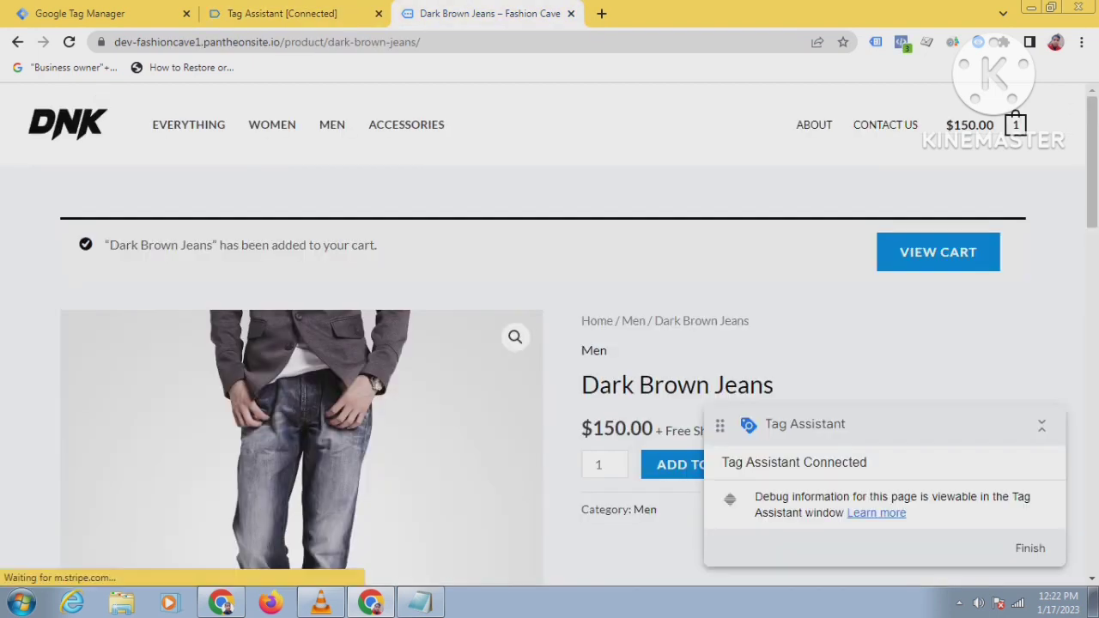
key(ctrl+shift+Tab)
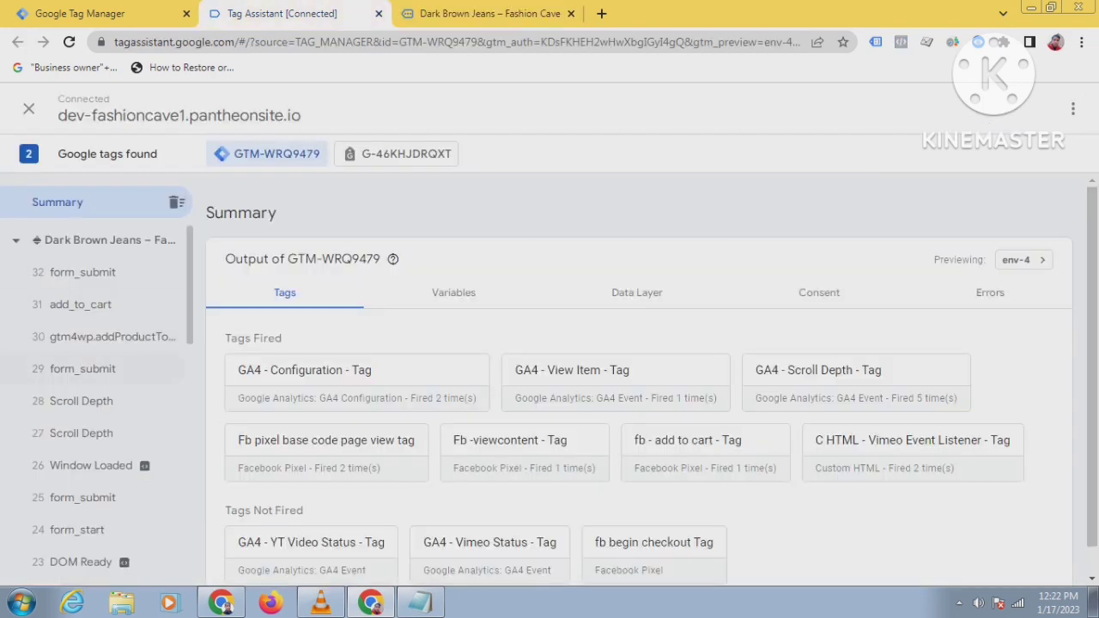
Step: Inspect the add_to_cart event and select its event name in the API call
click(80, 304)
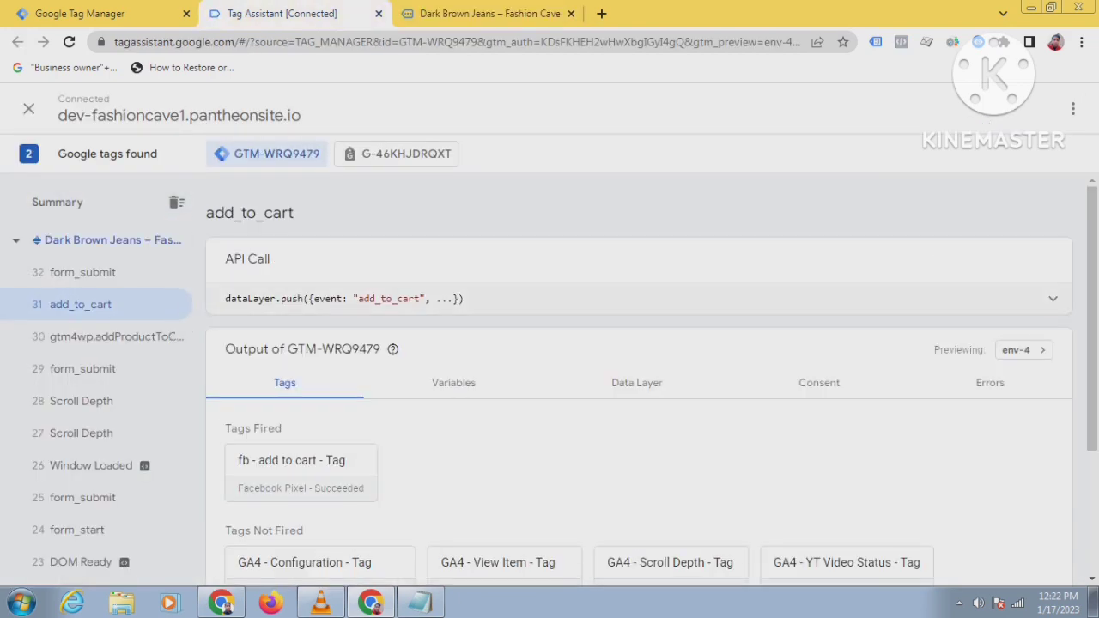
triple_click(380, 299)
double_click(380, 299)
Step: Switch to Google Tag Manager and open the existing "fb - add to cart - Trigger"
click(102, 12)
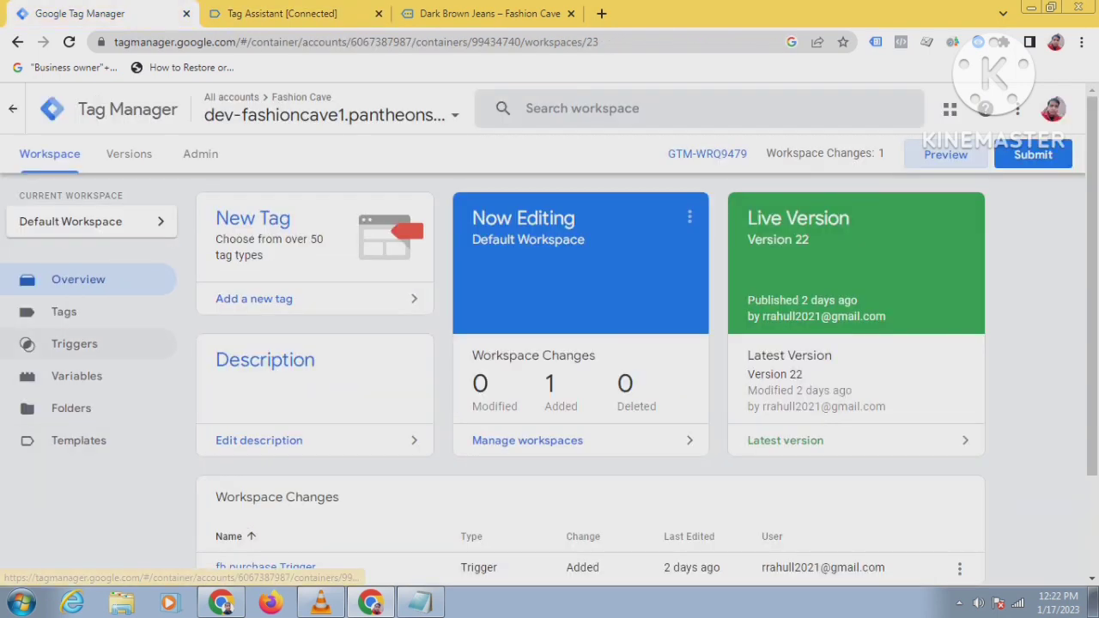
click(73, 343)
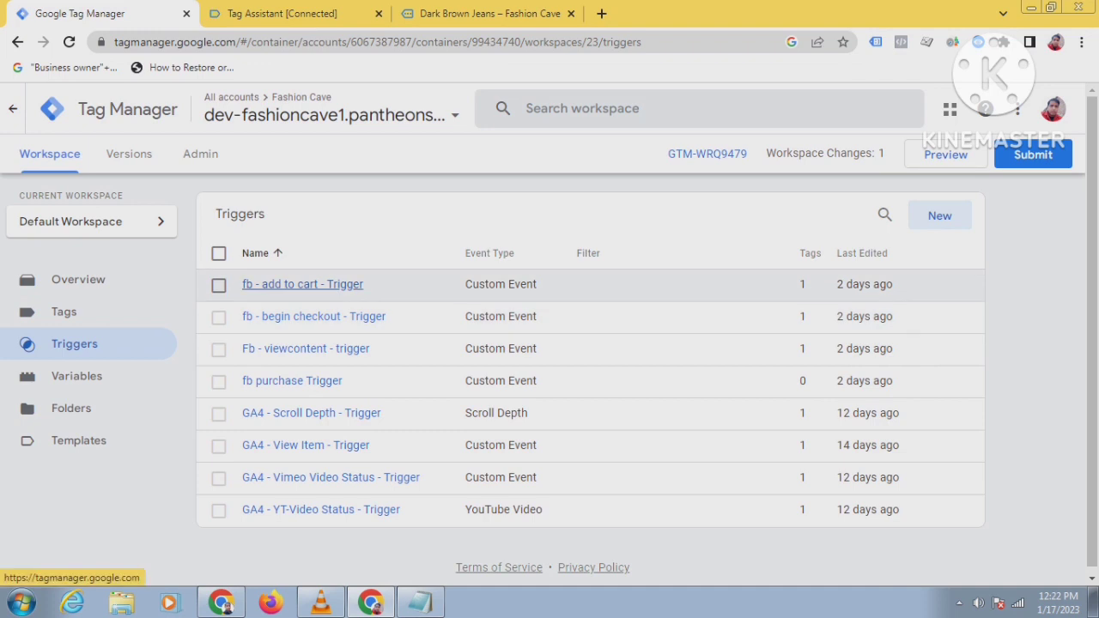
click(302, 284)
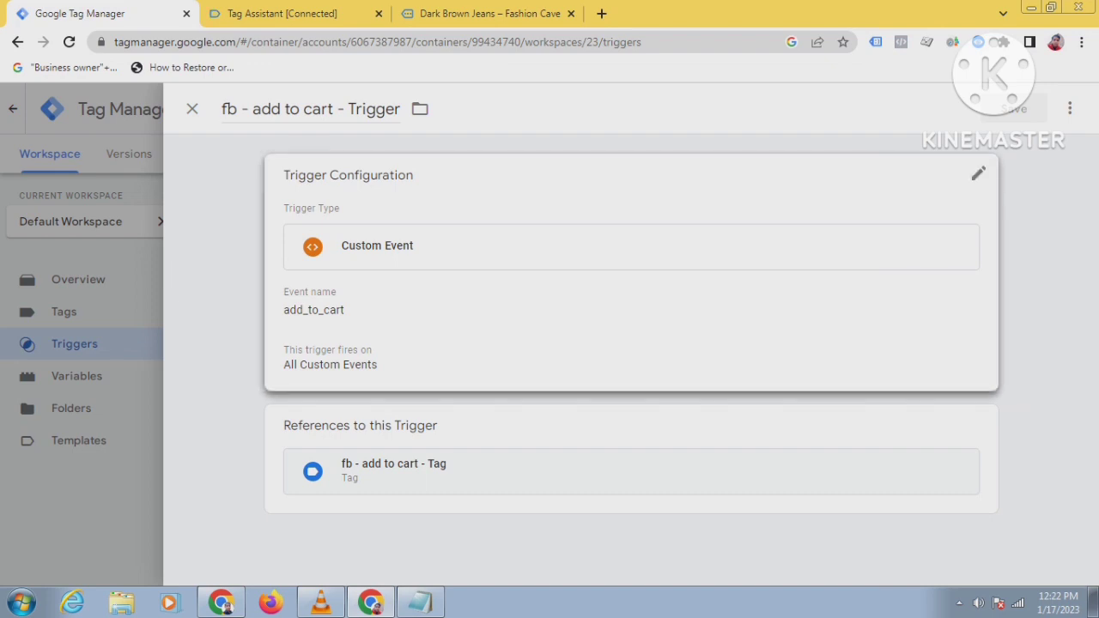
Step: Edit the trigger configuration and choose Custom Event as the trigger type
click(630, 256)
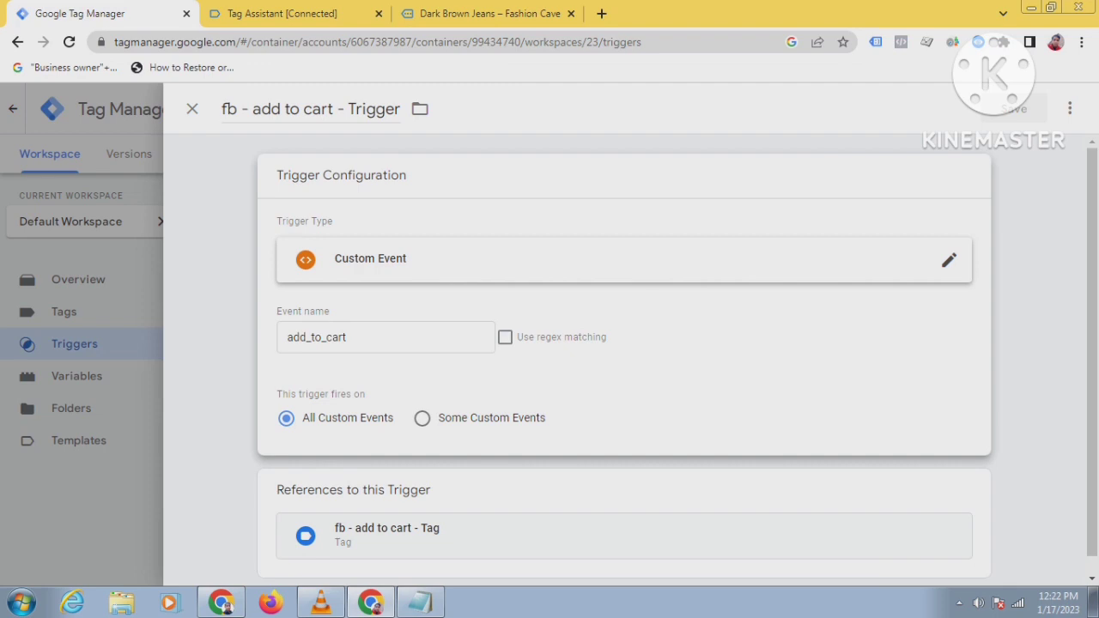
click(623, 259)
scroll(833, 464, down, 1)
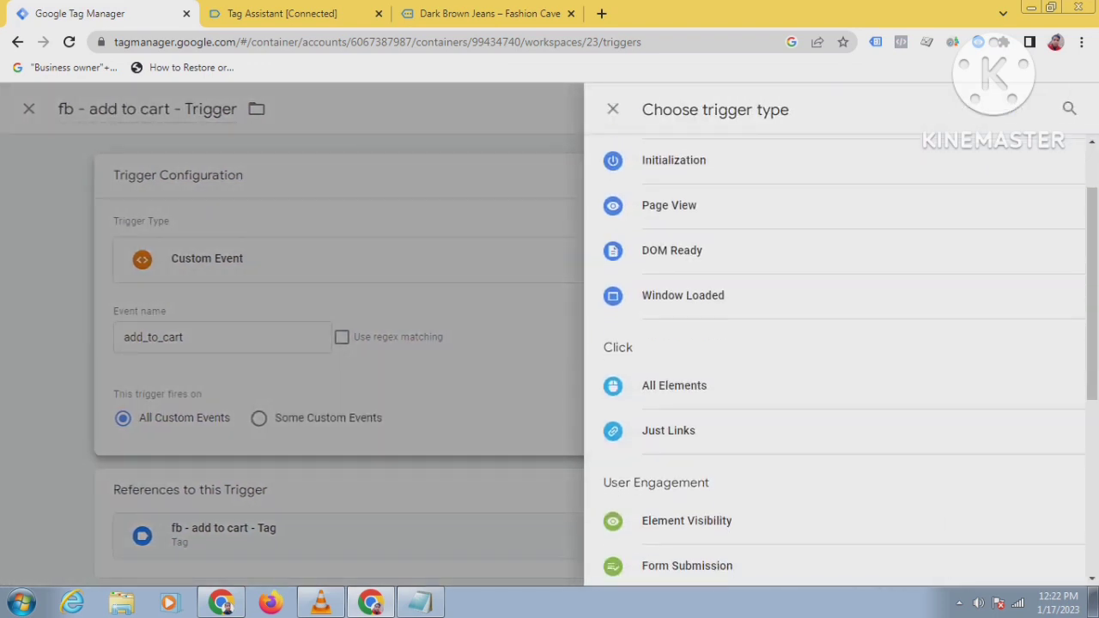
scroll(832, 430, down, 4)
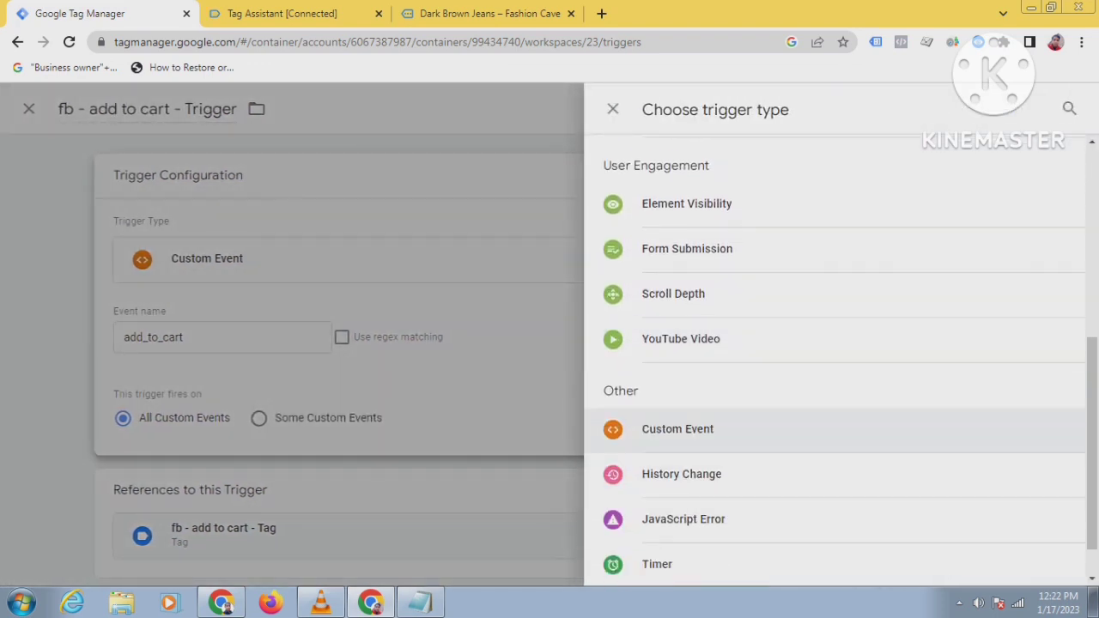
click(677, 430)
Step: Copy the add_to_cart event name from Tag Assistant, compare it with the trigger's event name, and close the trigger without saving
key(ctrl+Tab)
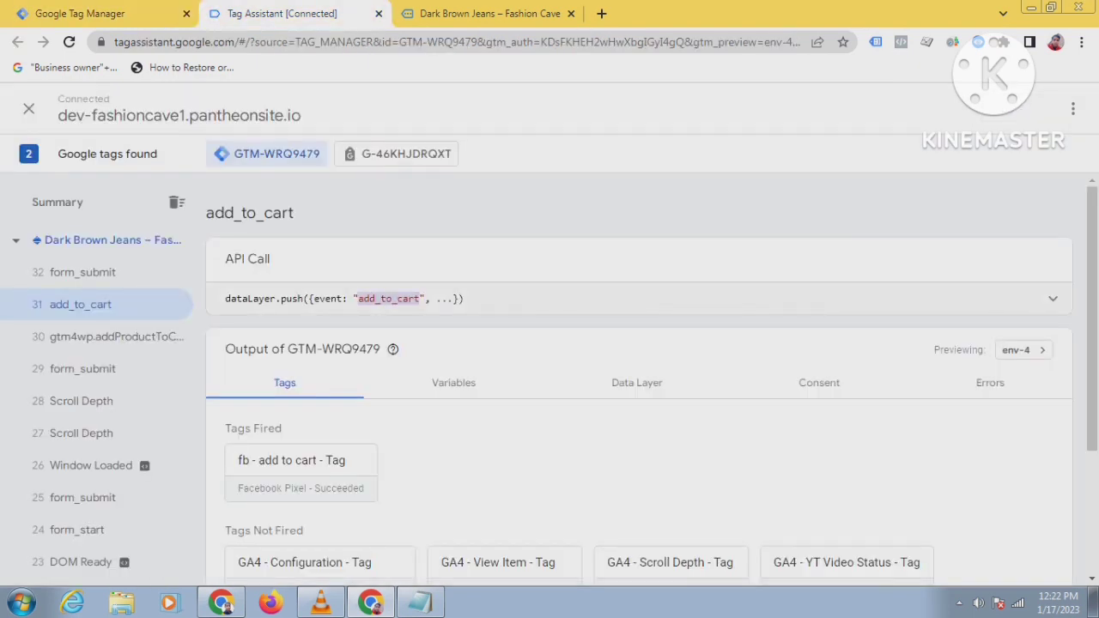
right_click(391, 297)
click(416, 311)
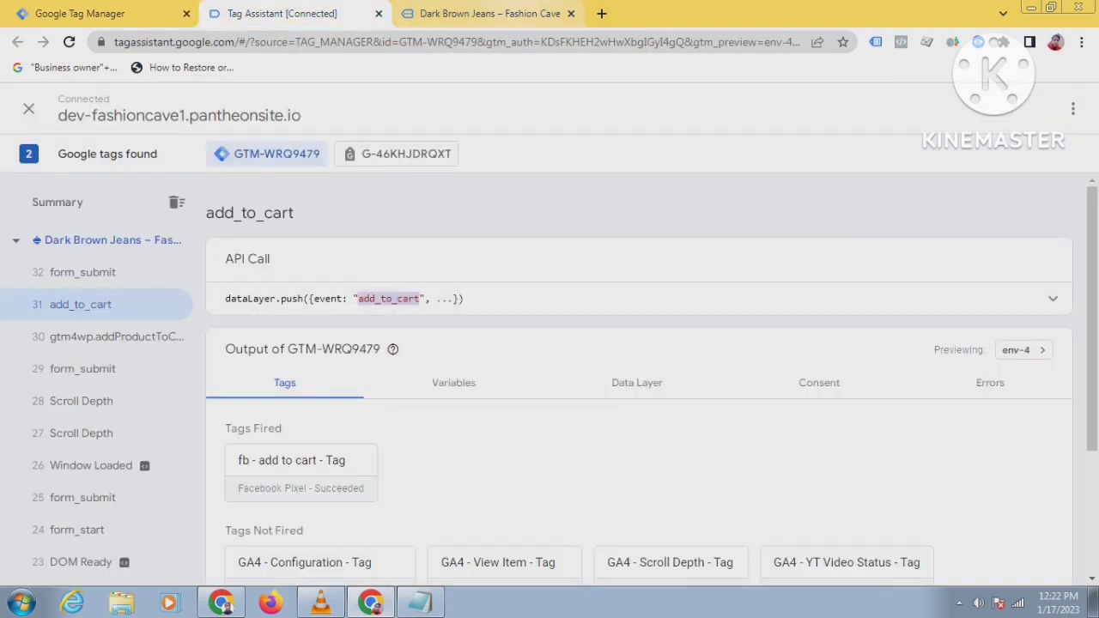
key(ctrl+shift+Tab)
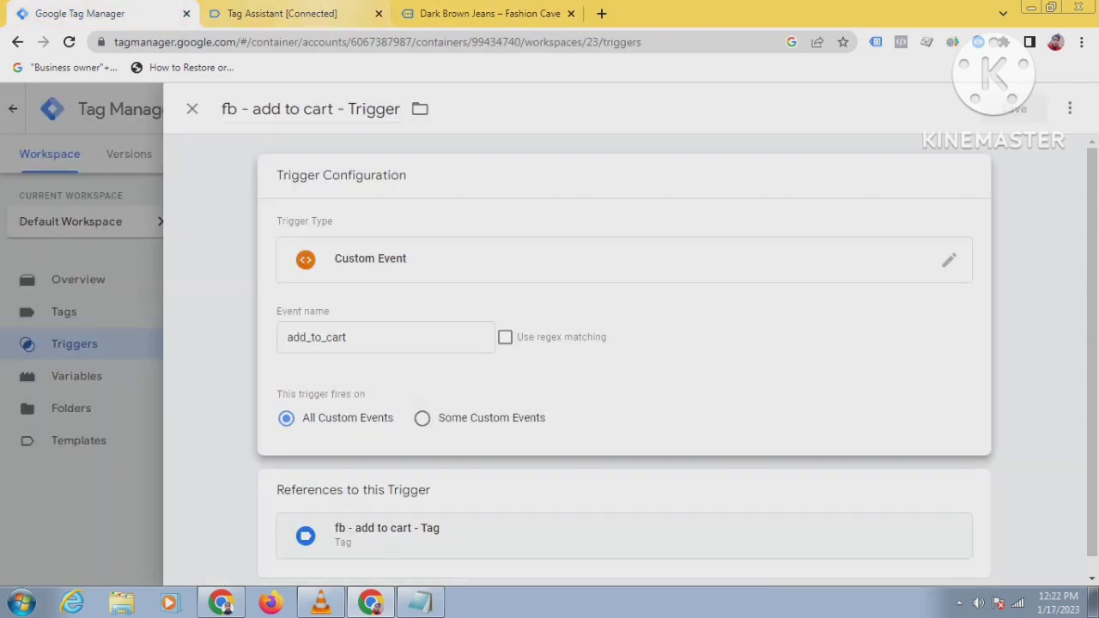
key(ctrl+Tab)
key(ctrl+shift+Tab)
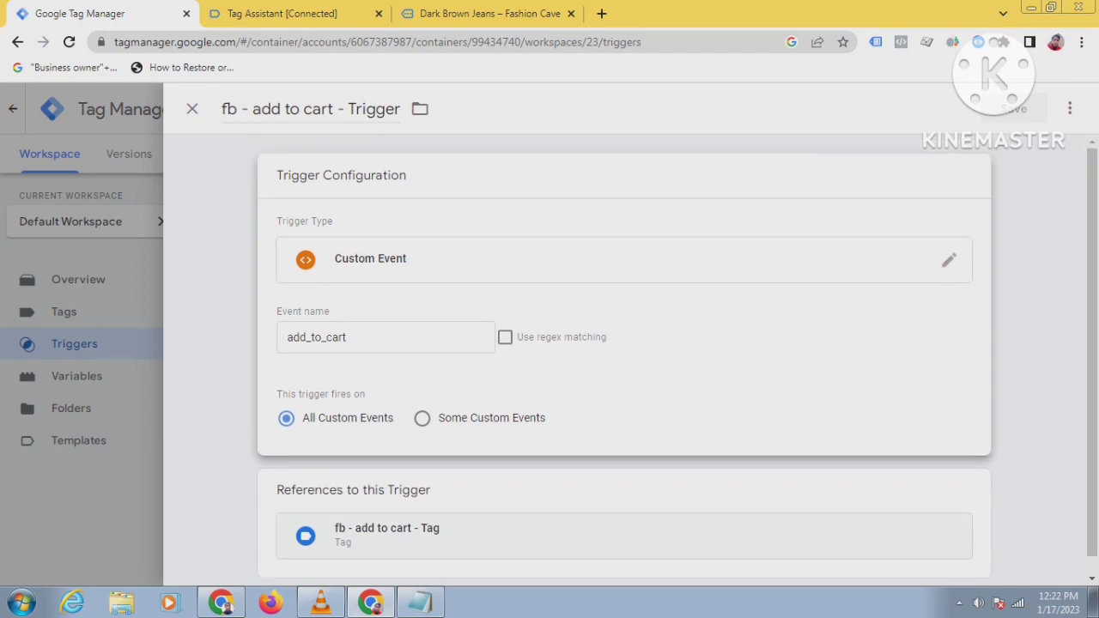
click(192, 108)
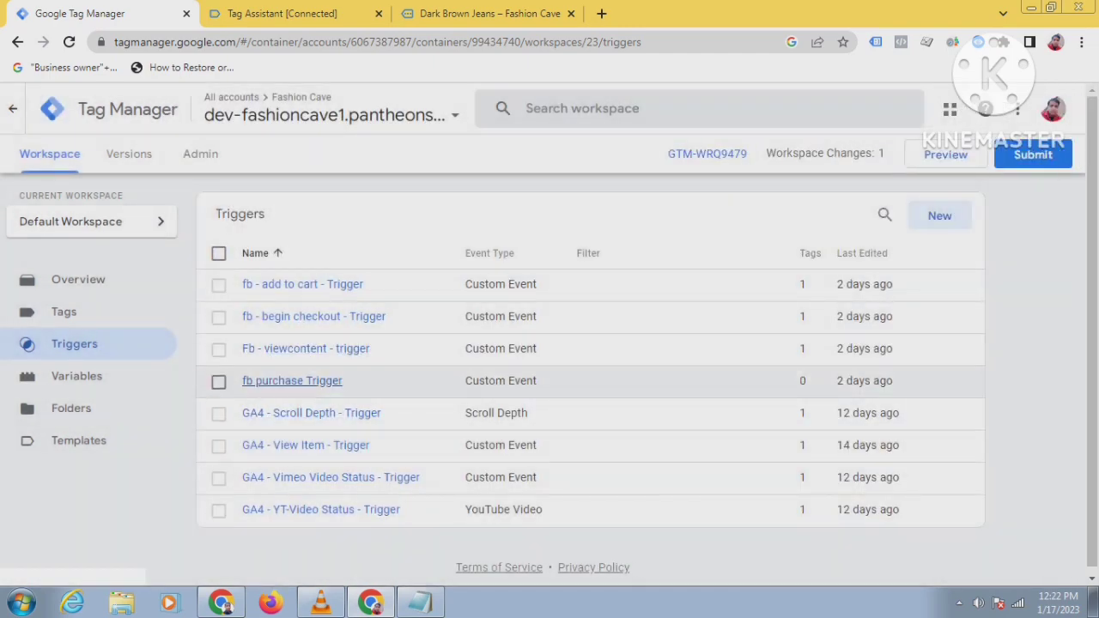
Step: Pause the existing "fb - add to cart - Tag" in the workspace's tag list
click(64, 312)
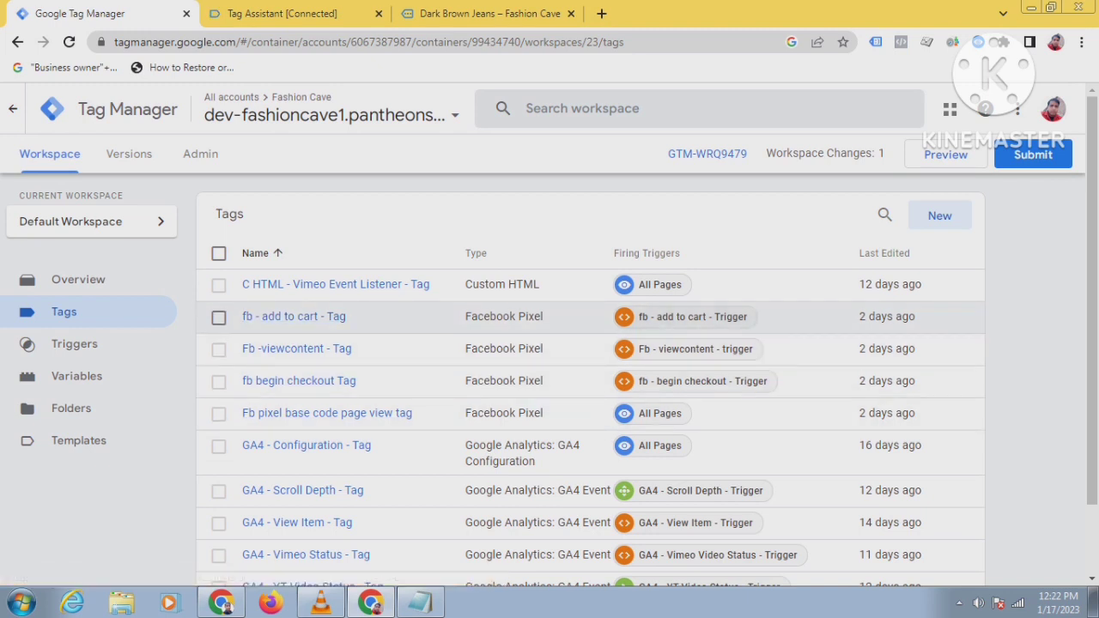
click(219, 317)
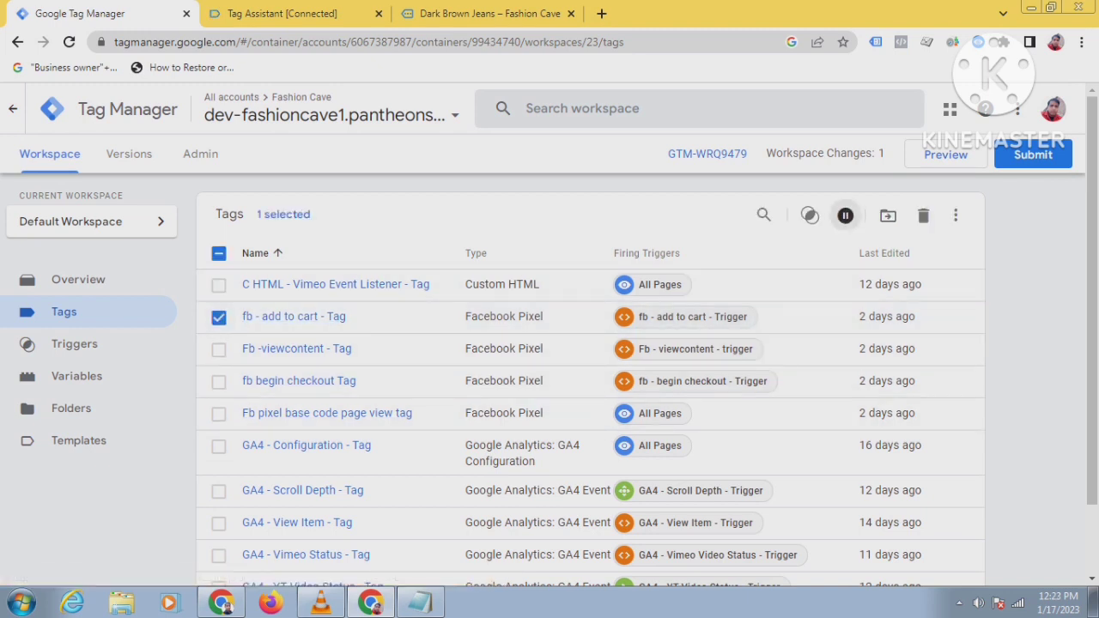
click(845, 216)
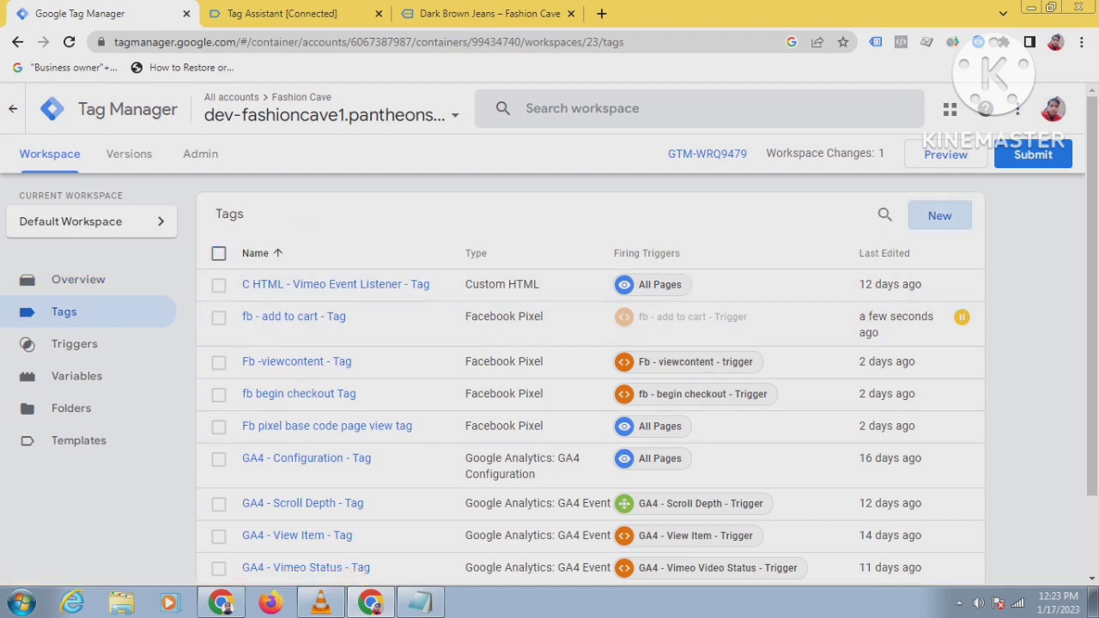
Step: Create a new tag and name it "fb add to cart Tag"
click(939, 215)
double_click(257, 109)
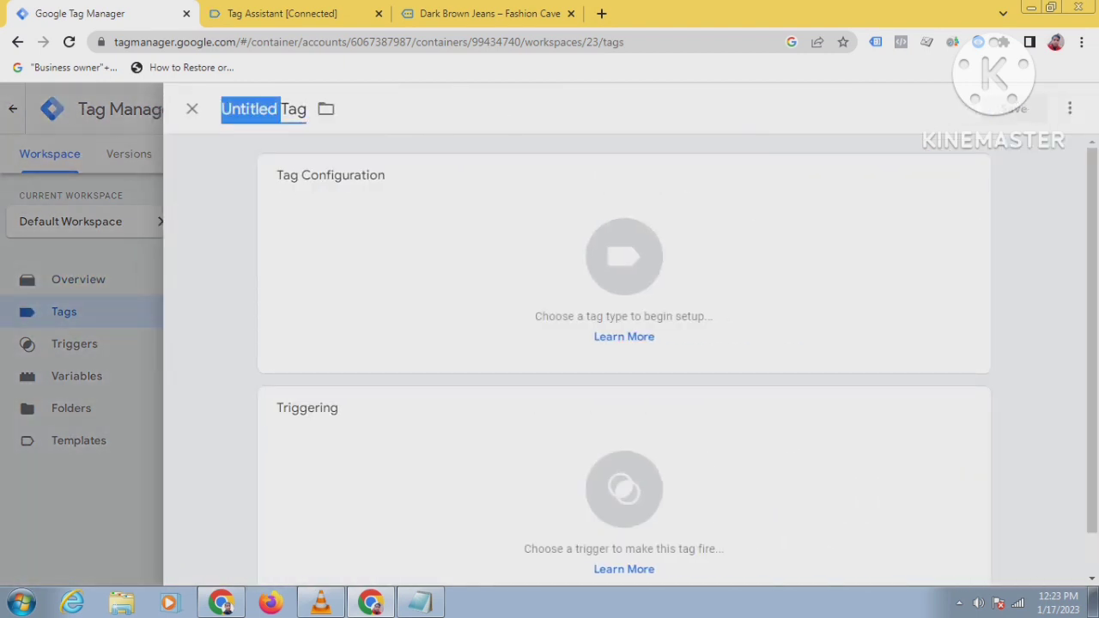
key(BackSpace)
text(fb add)
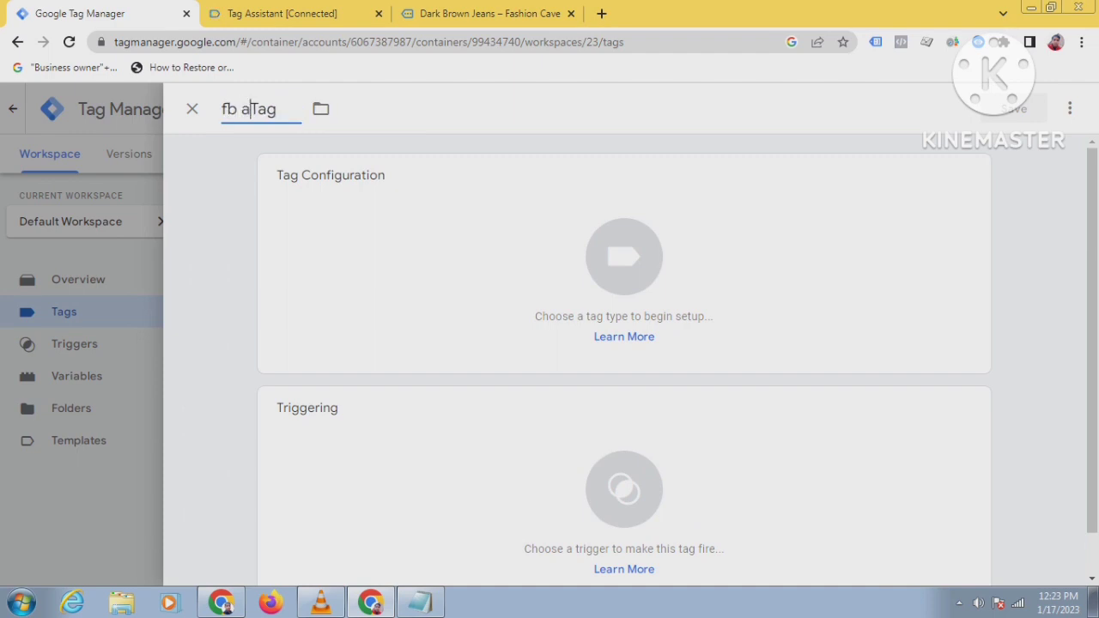
text( to ca)
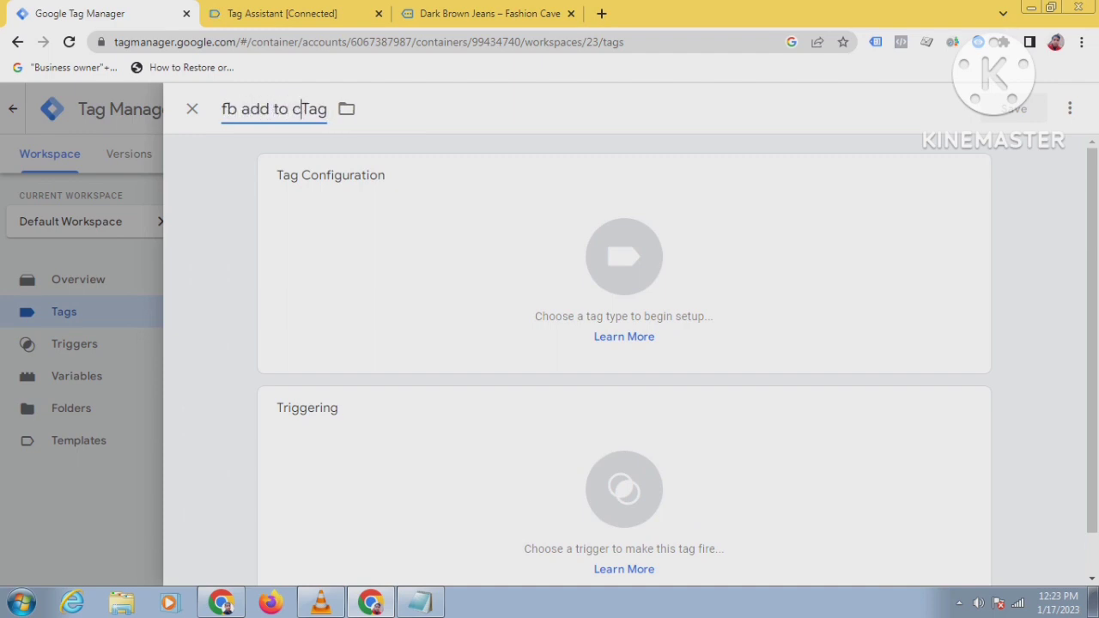
text(rt)
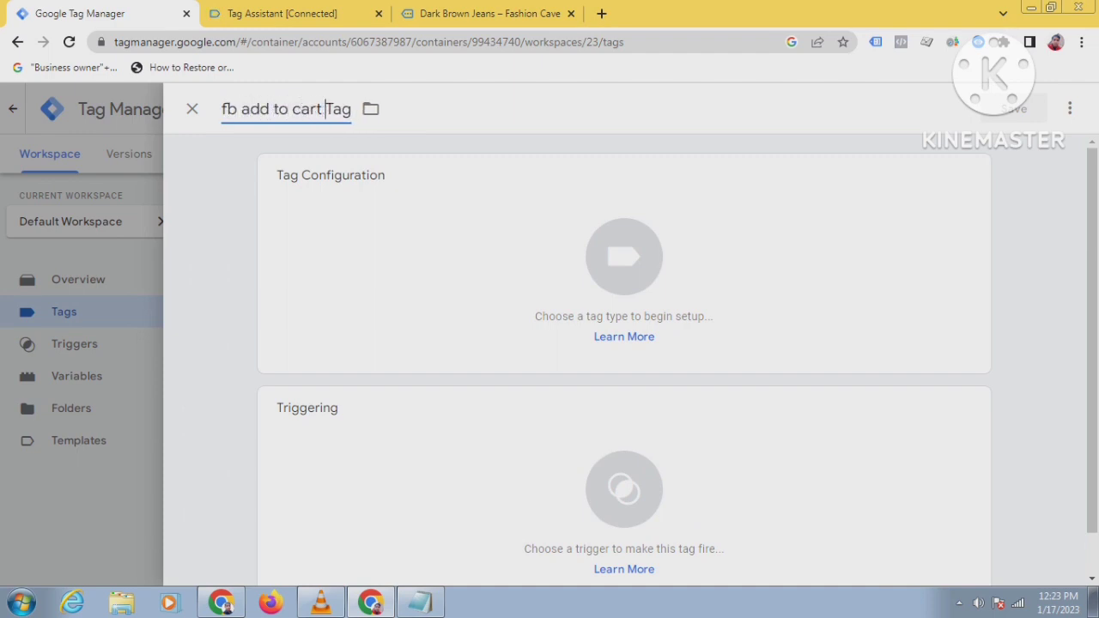
Step: Choose Facebook Pixel as the tag type for the new tag
click(623, 262)
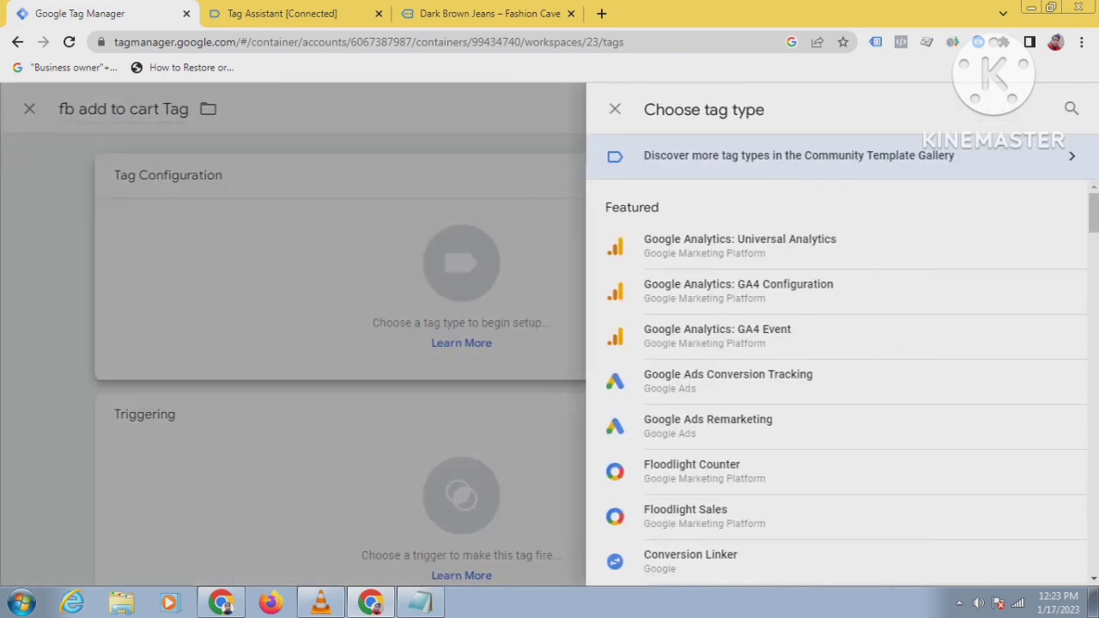
scroll(833, 383, down, 2)
scroll(772, 412, down, 3)
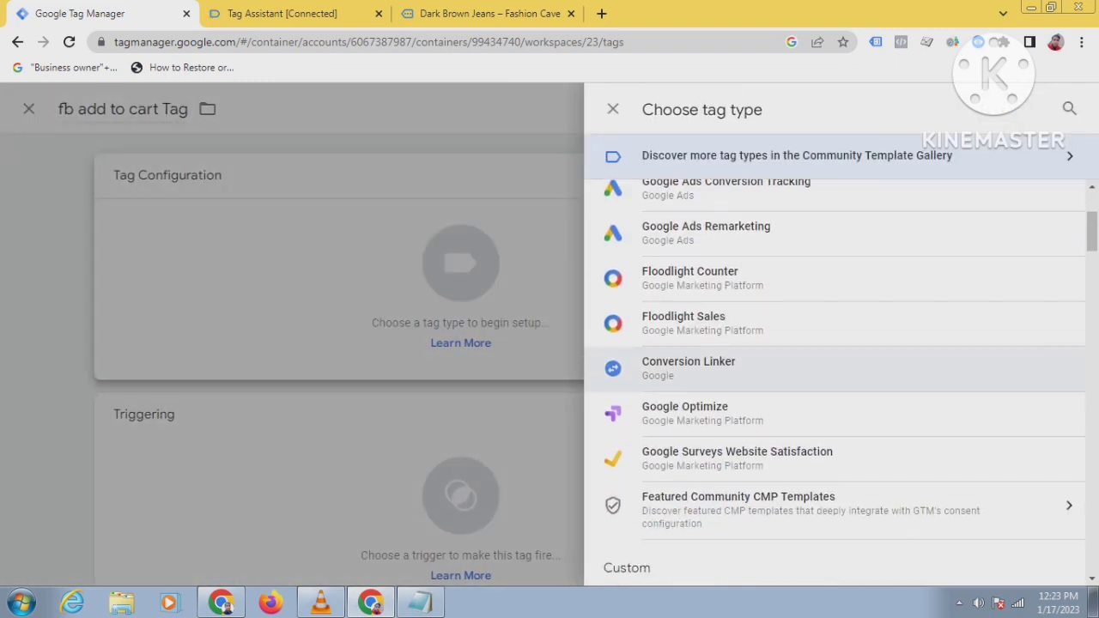
click(681, 487)
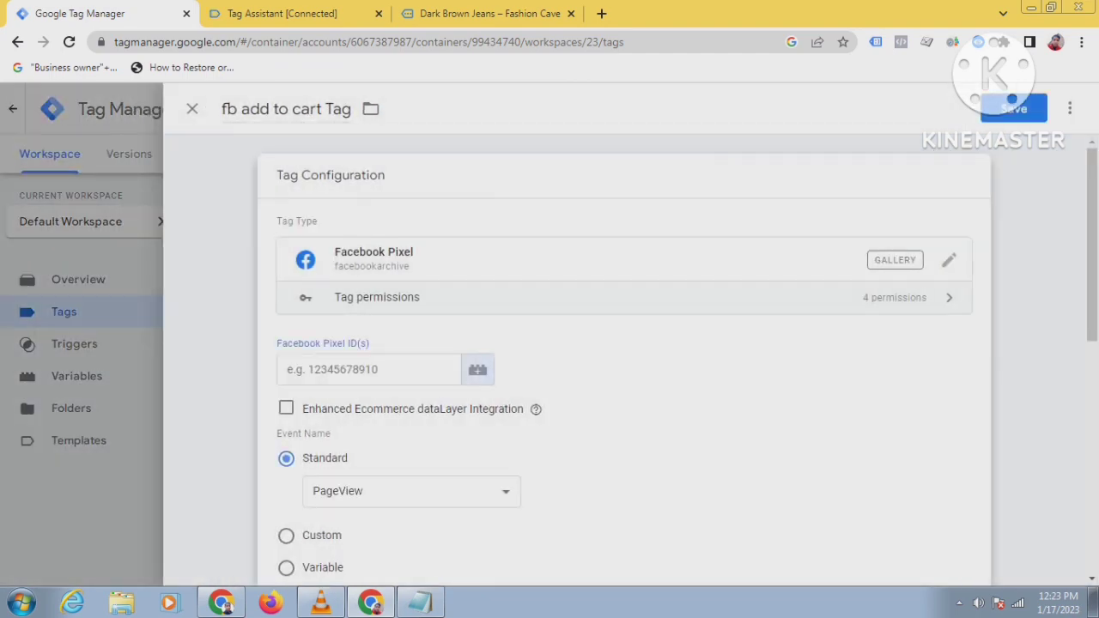
Step: Set the Facebook Pixel ID to the variable "Fb pixel constant variable"
click(477, 370)
scroll(624, 455, down, 3)
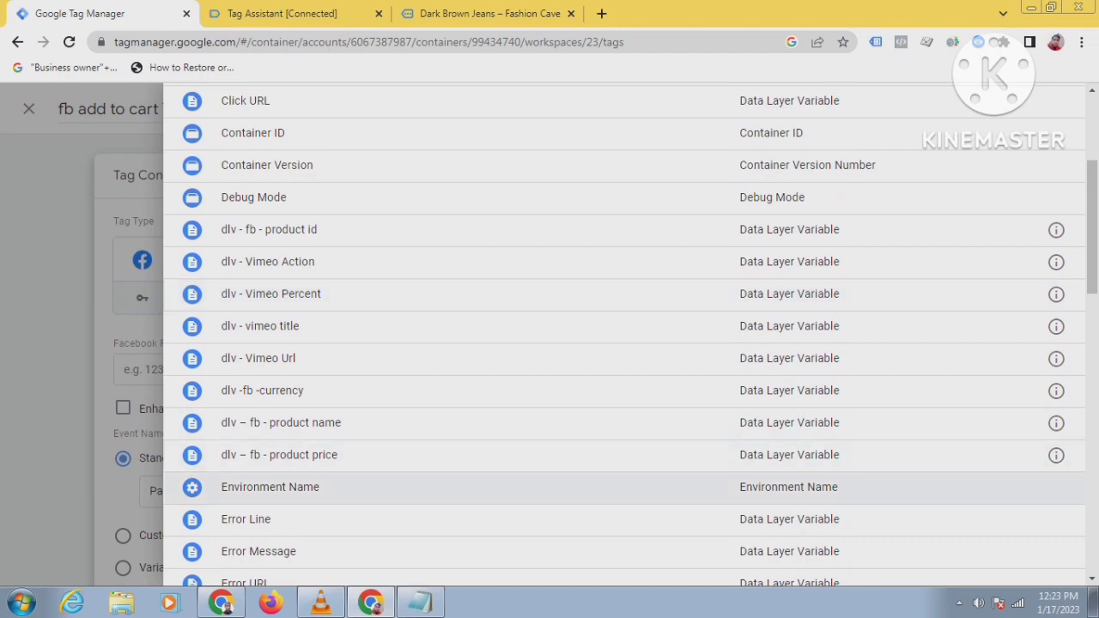
scroll(624, 400, down, 2)
click(343, 562)
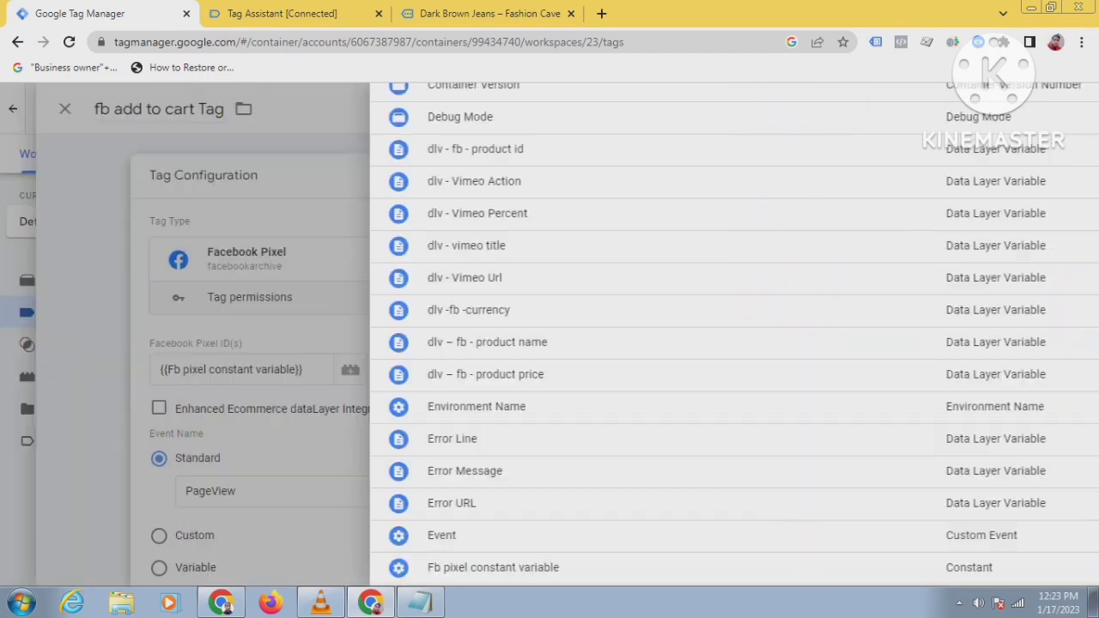
Step: Select the tag's event name from the list of standard Facebook events
scroll(624, 343, down, 2)
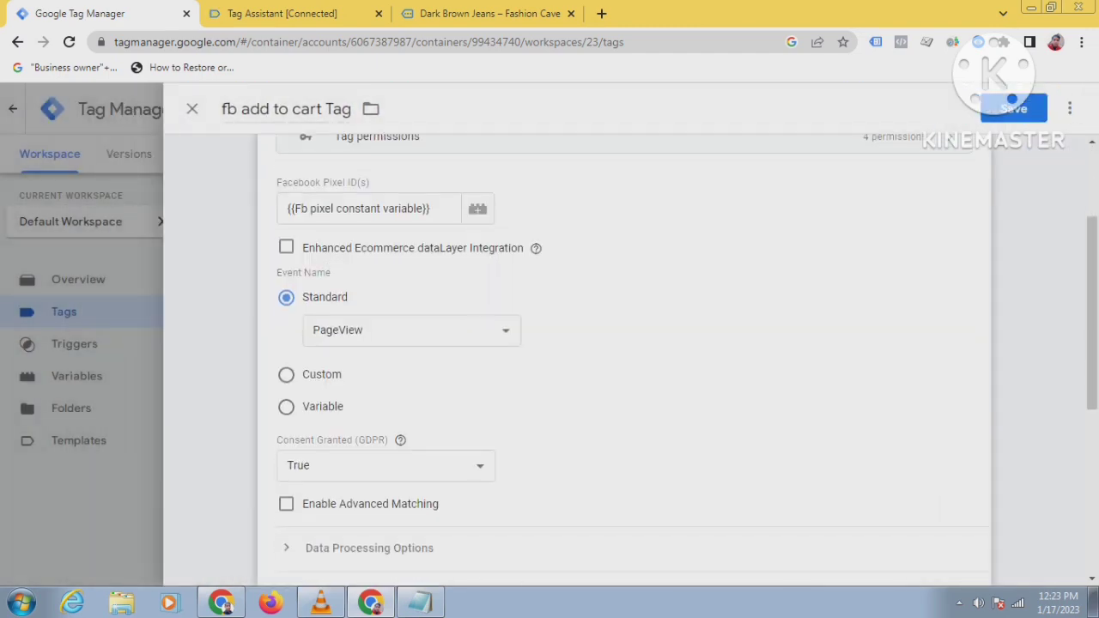
click(411, 331)
click(343, 88)
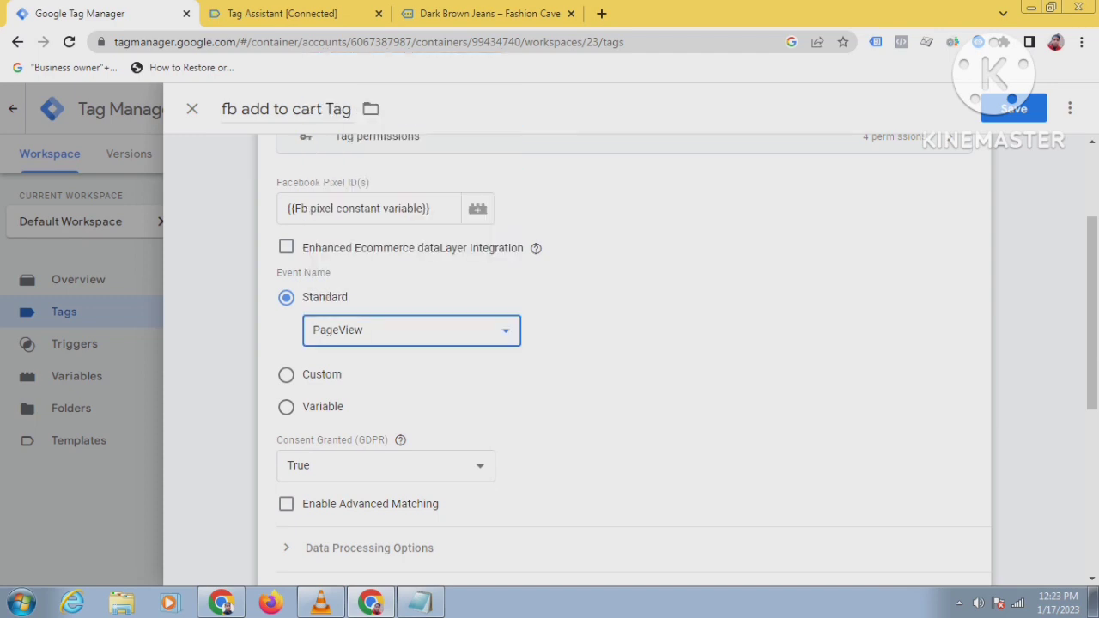
Step: Expand the tag's Object Properties and add four empty property rows
scroll(624, 360, down, 1)
scroll(624, 361, down, 2)
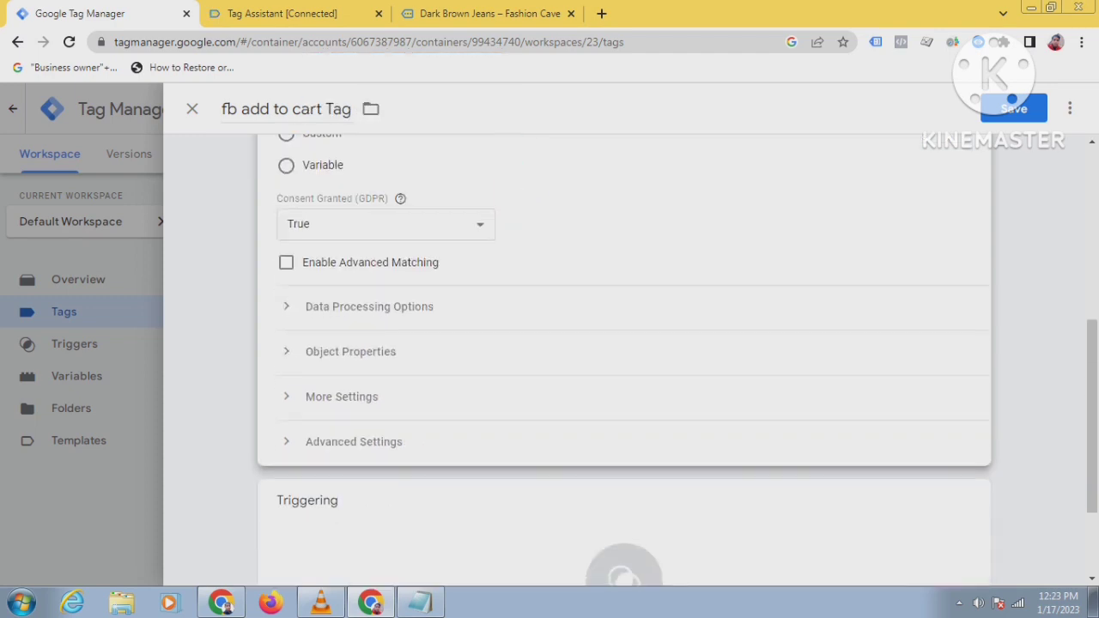
click(350, 351)
scroll(624, 361, down, 1)
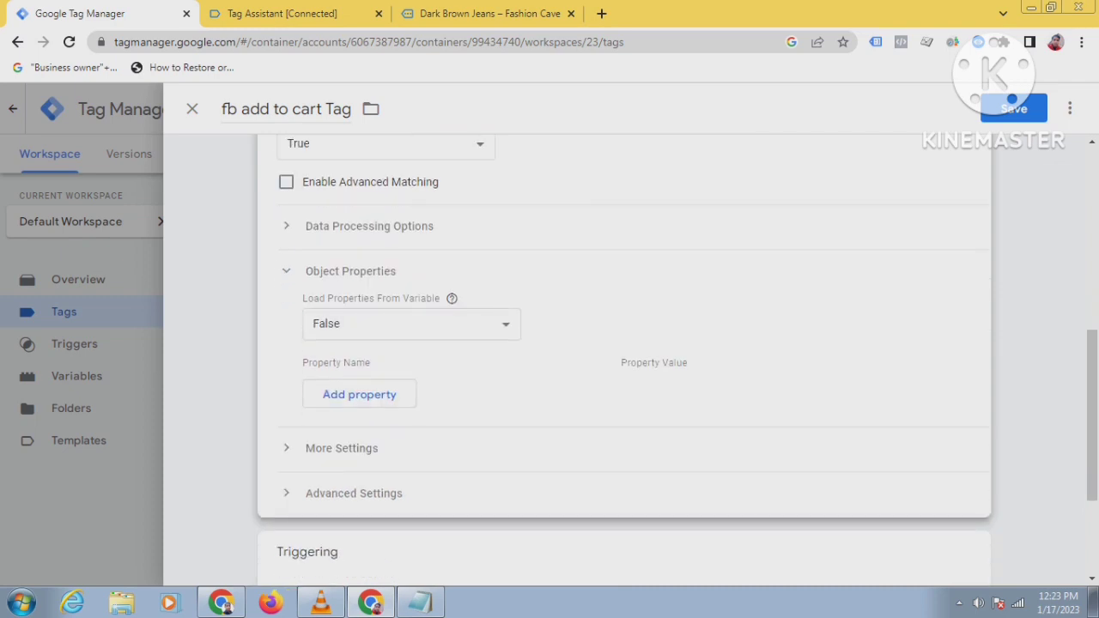
click(358, 394)
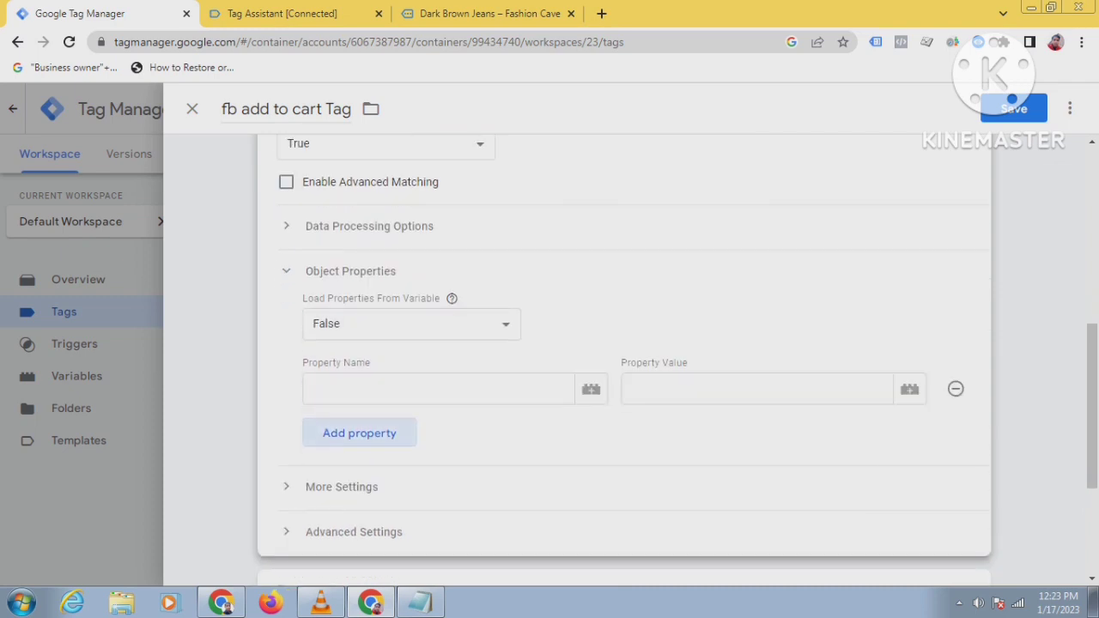
click(358, 432)
key(Return)
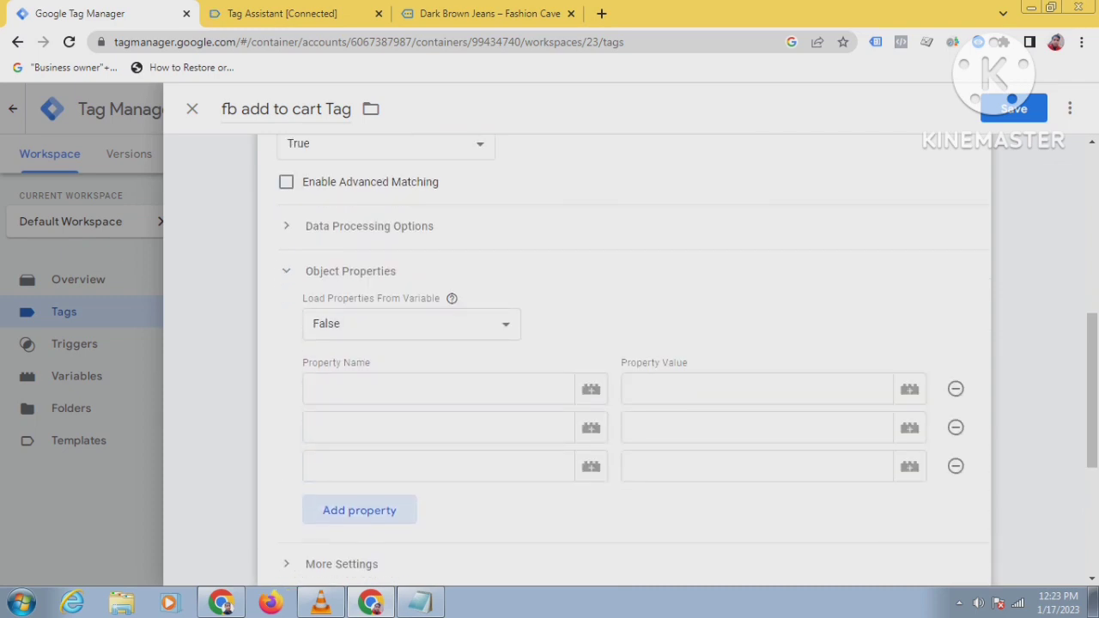
click(359, 510)
Step: Switch to Tag Assistant and examine the add_to_cart event's data layer for the product details, price and currency
click(281, 13)
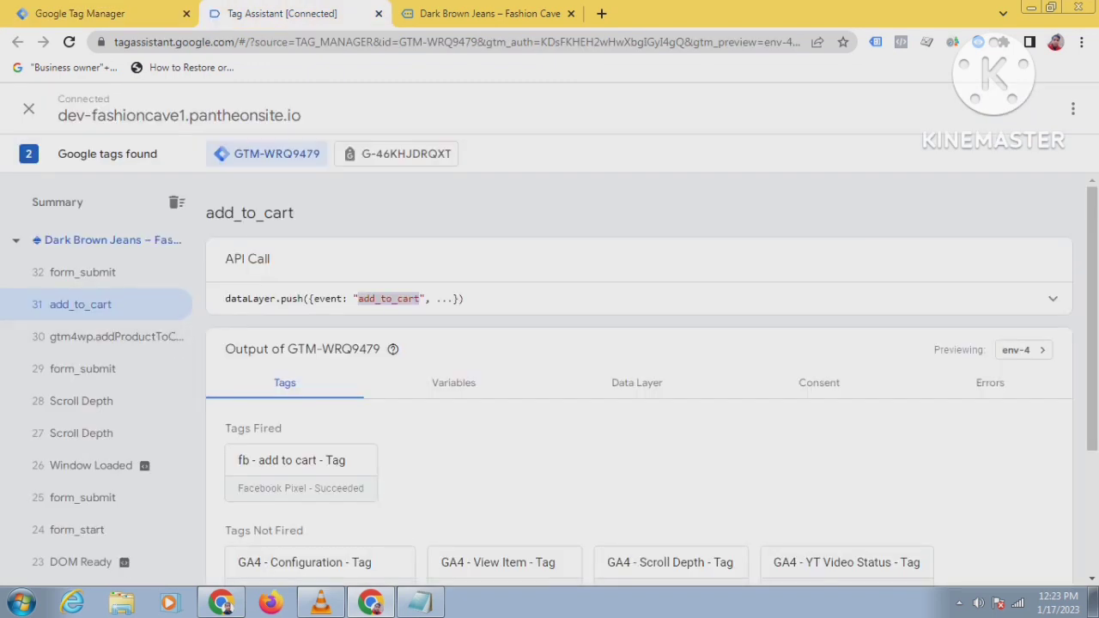
click(636, 383)
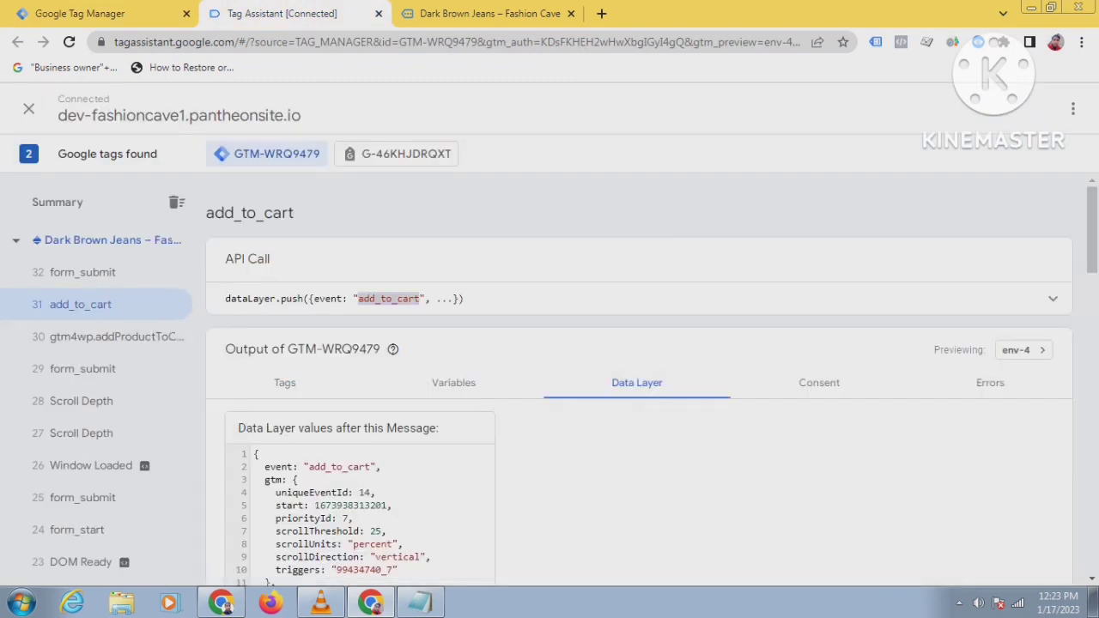
scroll(652, 379, down, 5)
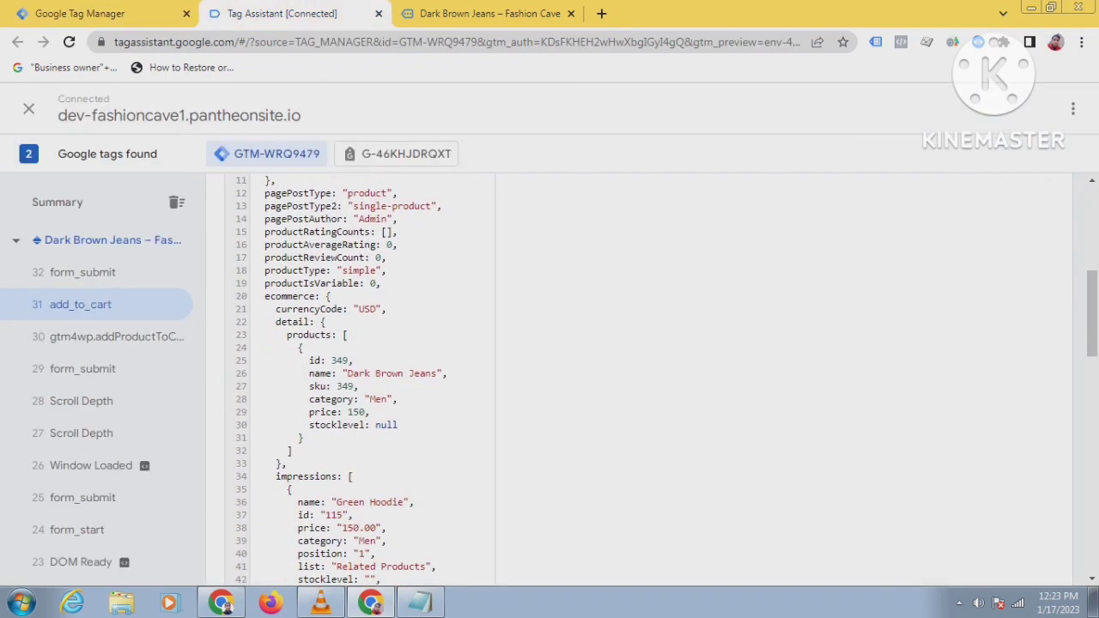
scroll(652, 379, down, 2)
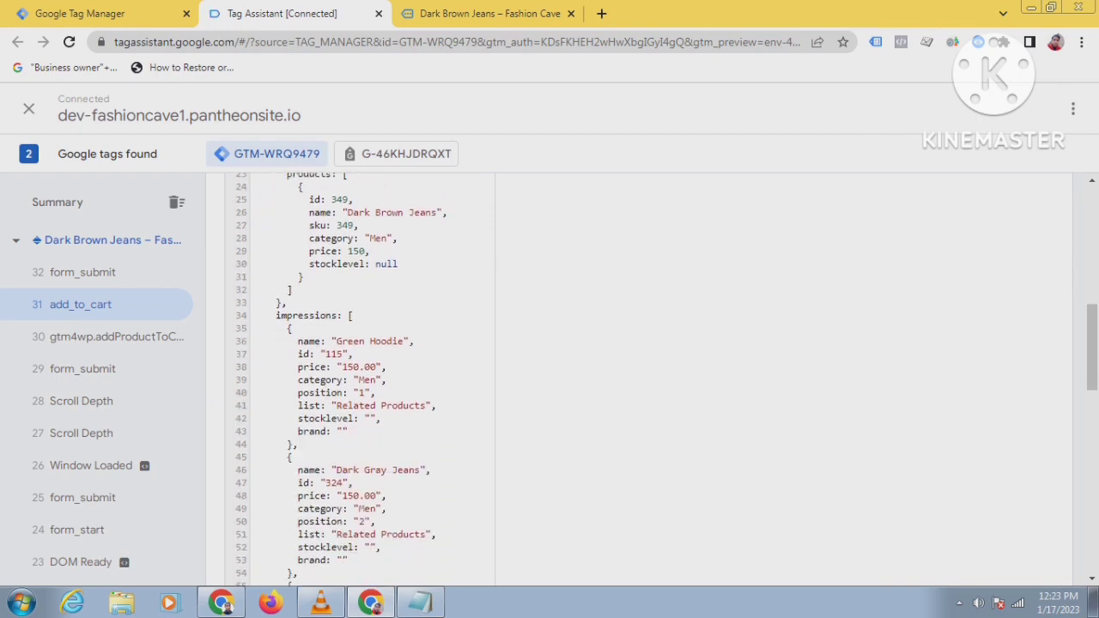
scroll(652, 379, down, 5)
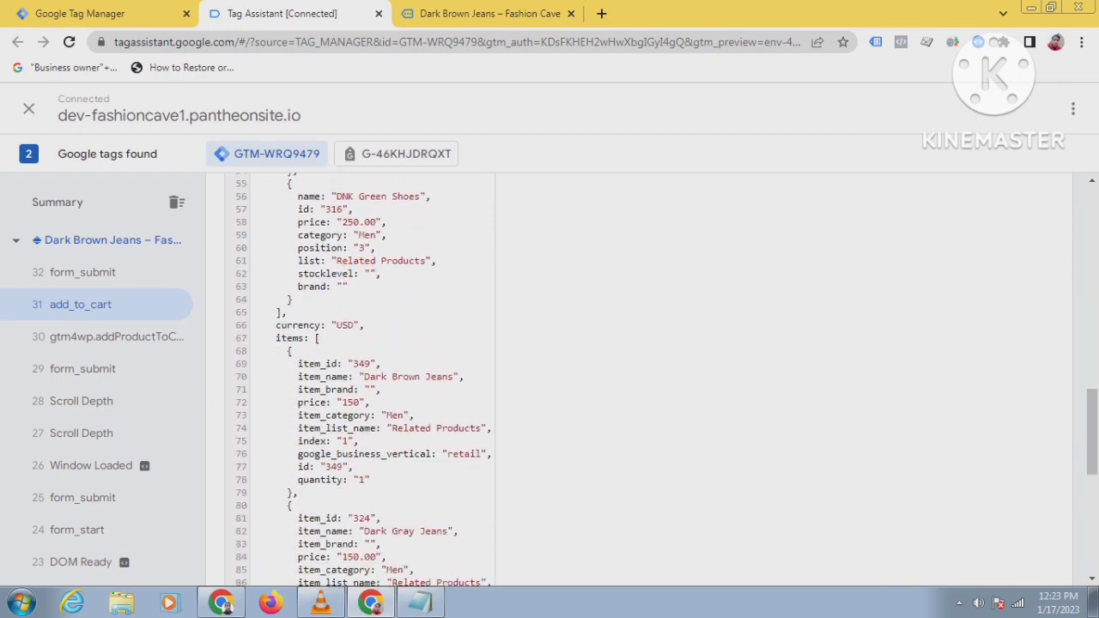
scroll(652, 380, up, 8)
scroll(651, 379, down, 3)
scroll(652, 379, up, 3)
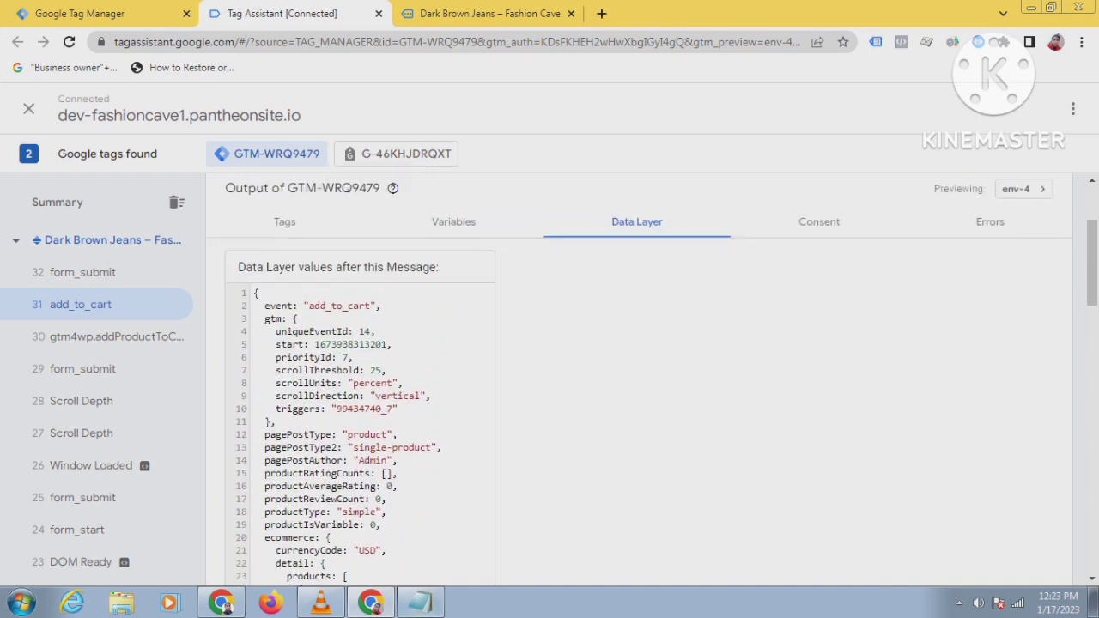
mouse_move(420, 603)
scroll(361, 378, down, 2)
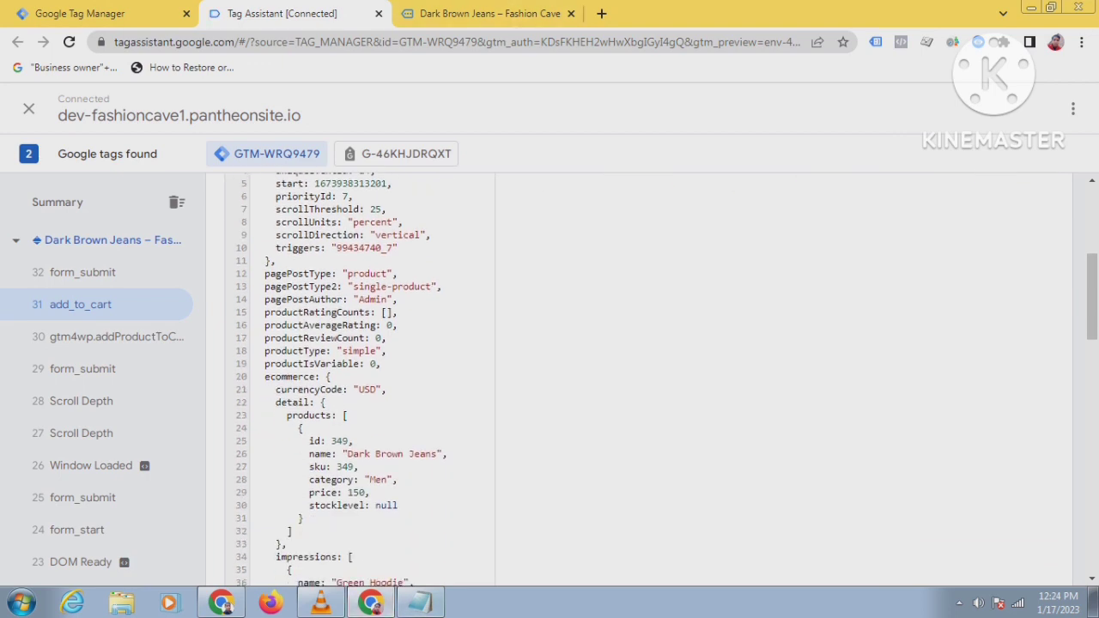
Step: Back in the Tag Manager tag, name the first object property content_type, copying the name from the "view item" Notepad file
click(103, 13)
click(438, 389)
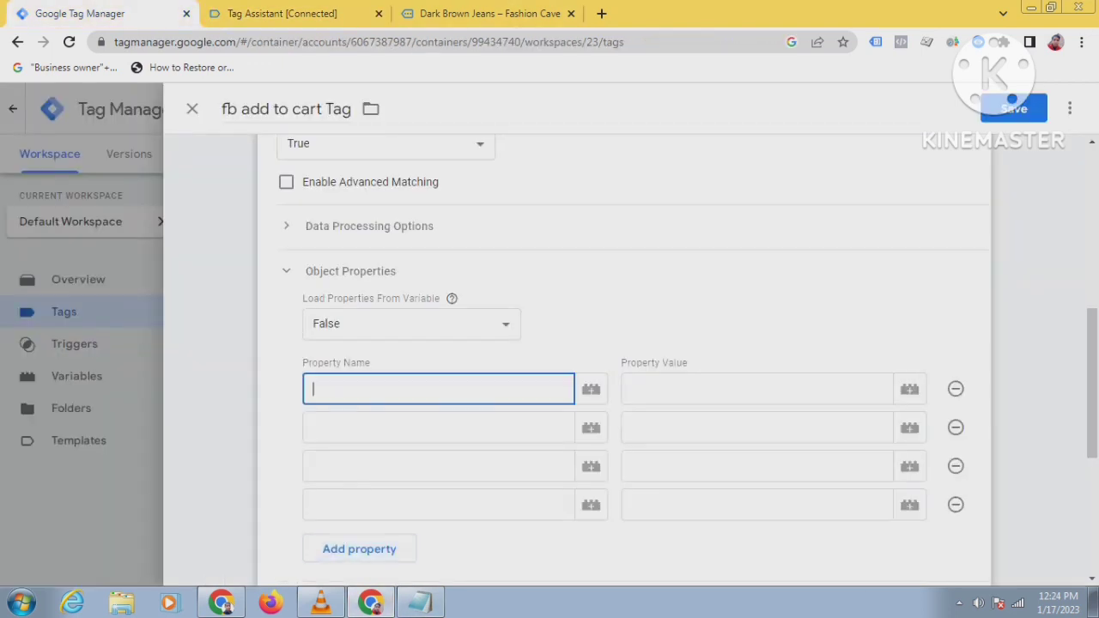
click(756, 389)
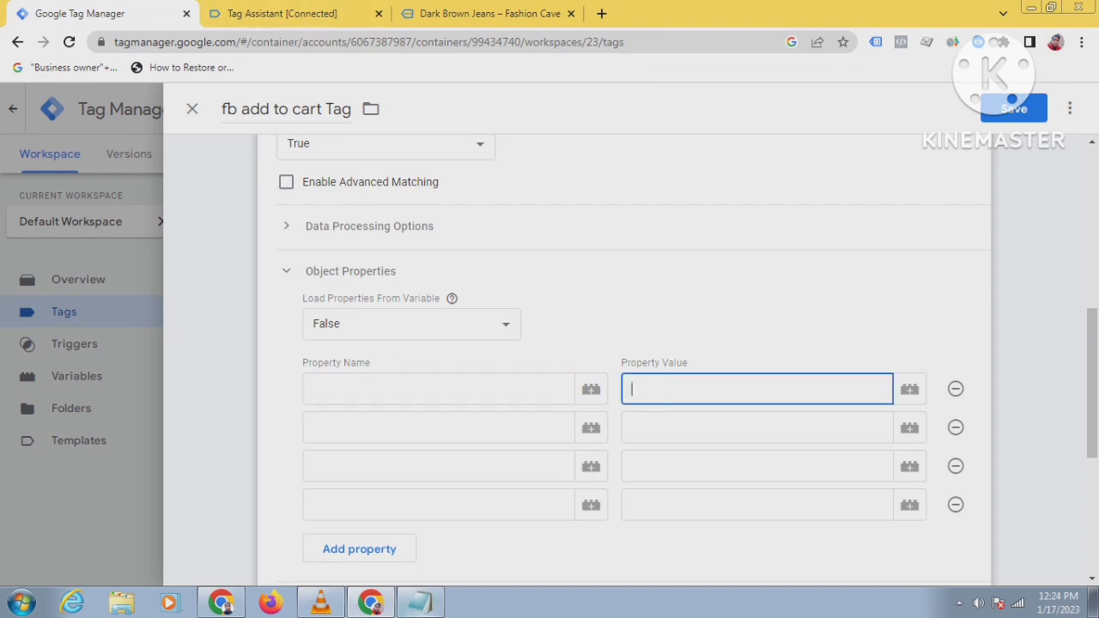
click(421, 602)
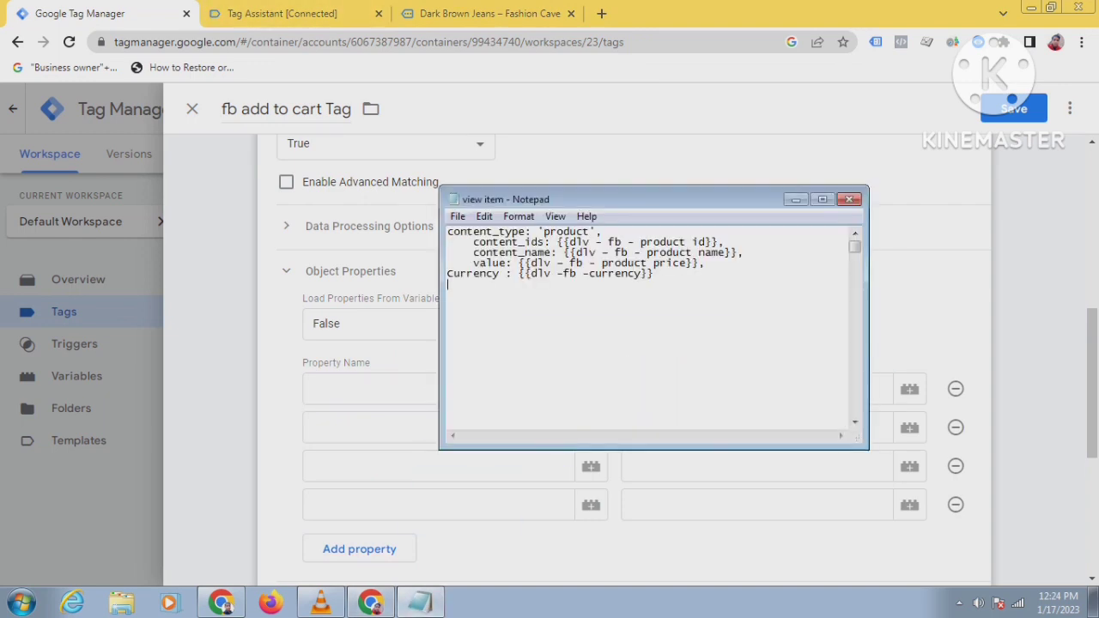
drag(526, 232, 446, 232)
right_click(468, 235)
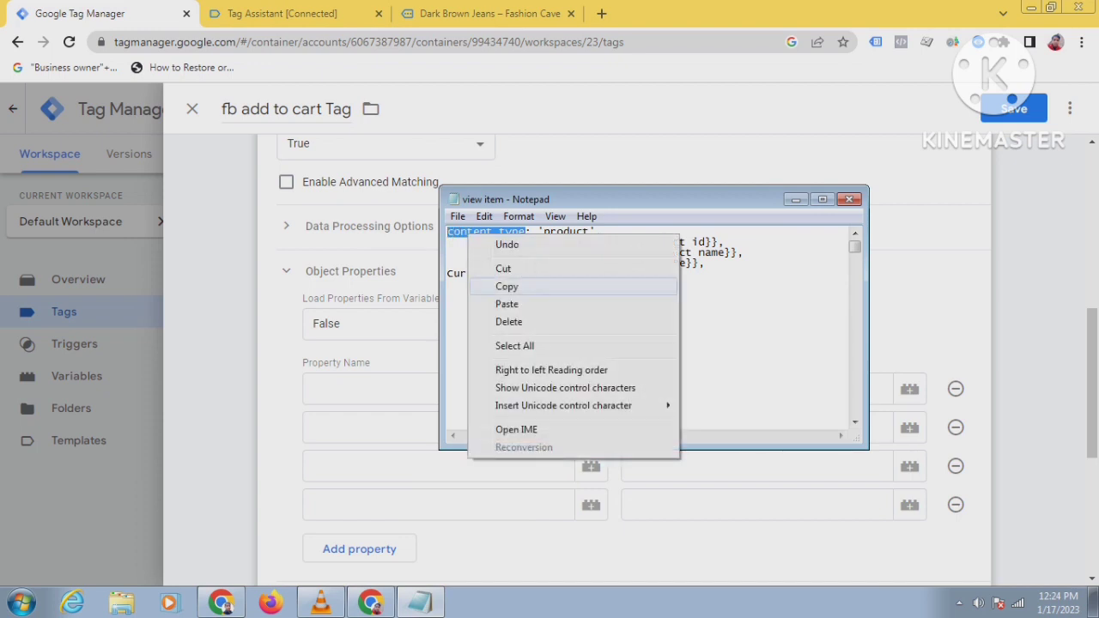
click(507, 286)
click(367, 388)
right_click(367, 388)
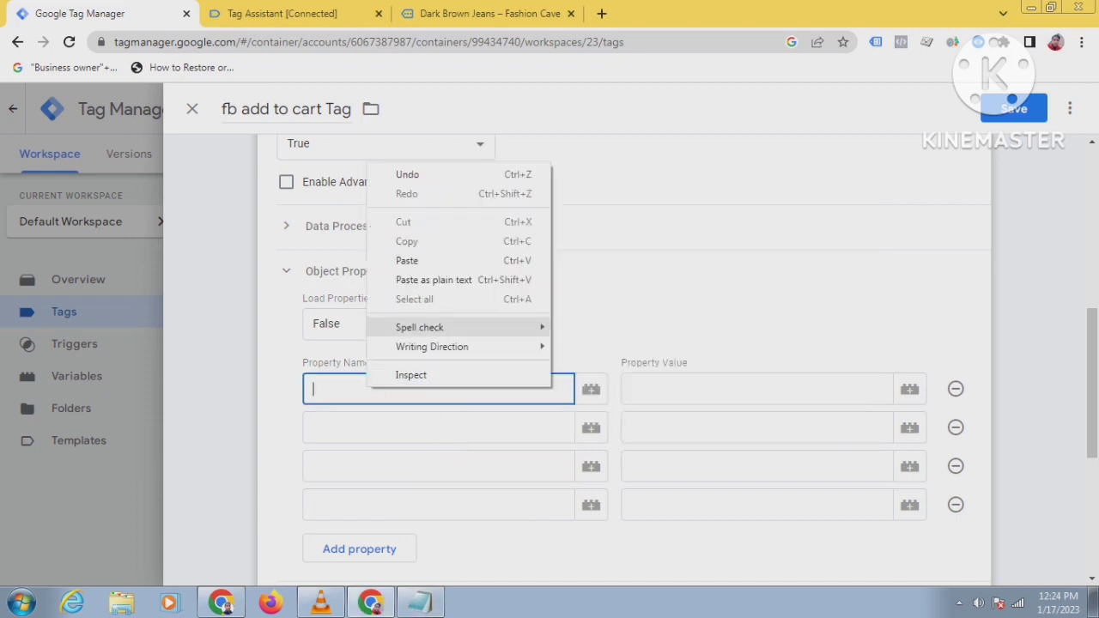
click(407, 260)
Step: Set the content_type property's value to product, copied from the Notepad file
click(674, 390)
click(420, 602)
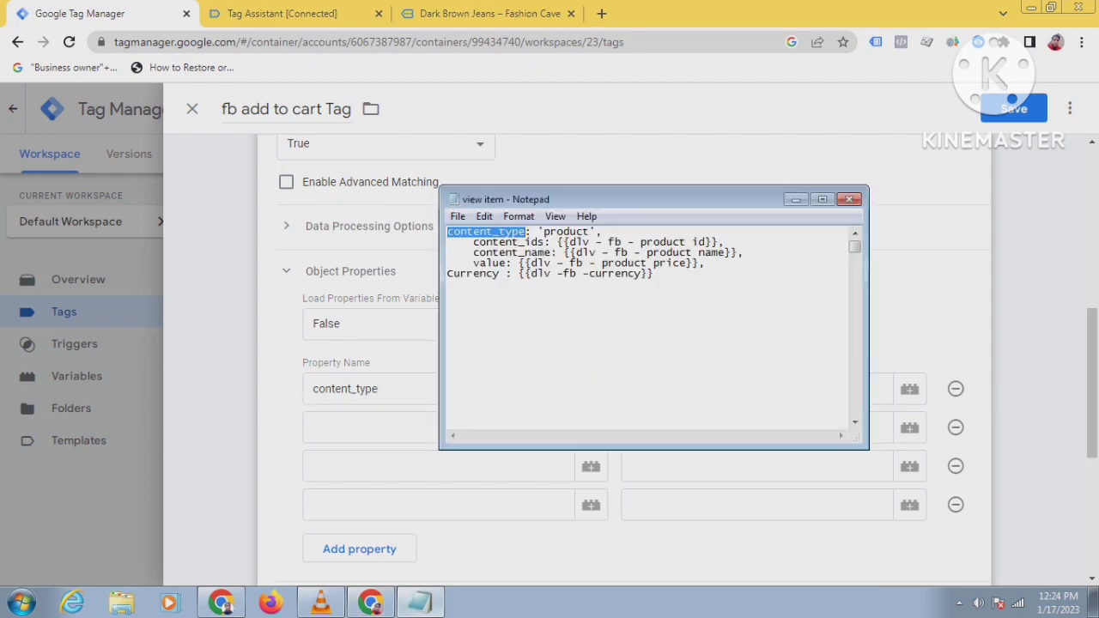
drag(590, 232, 551, 232)
right_click(550, 232)
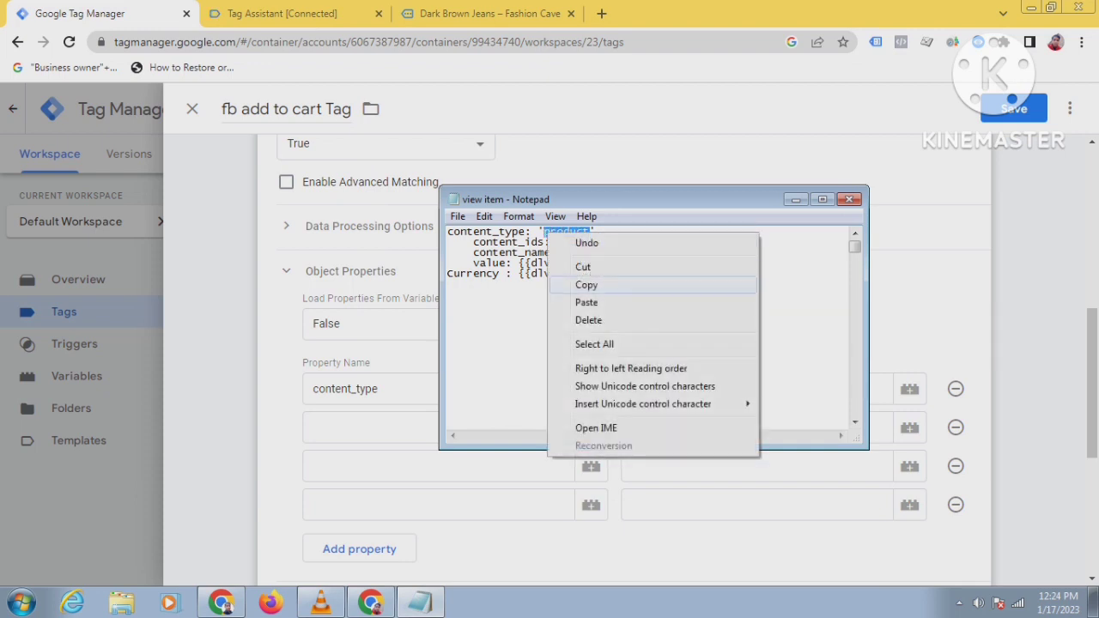
click(586, 286)
key(alt+Tab)
click(694, 392)
right_click(695, 392)
click(735, 268)
Step: Name the second object property content_ids, copying the name from the Notepad file
click(438, 428)
key(alt+Tab)
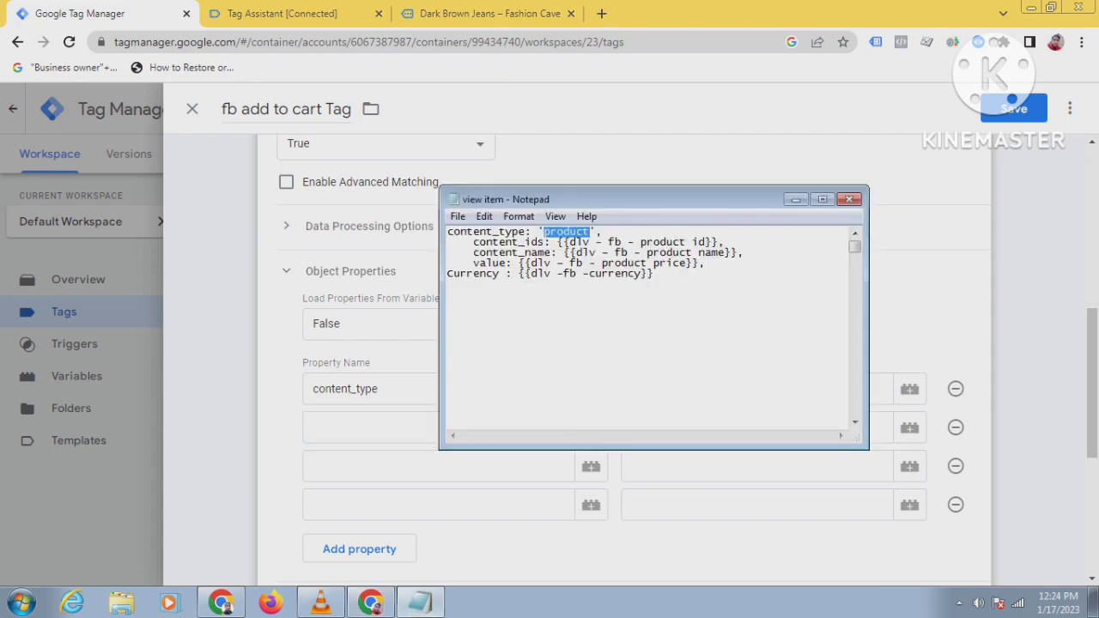
right_click(482, 243)
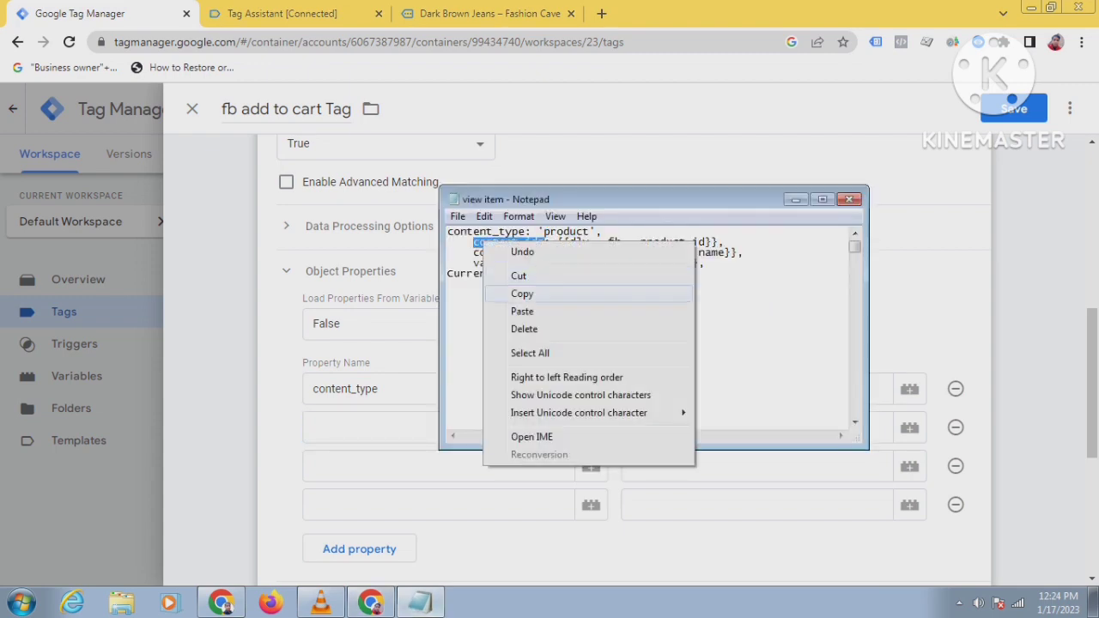
click(515, 294)
click(360, 427)
right_click(360, 429)
click(404, 302)
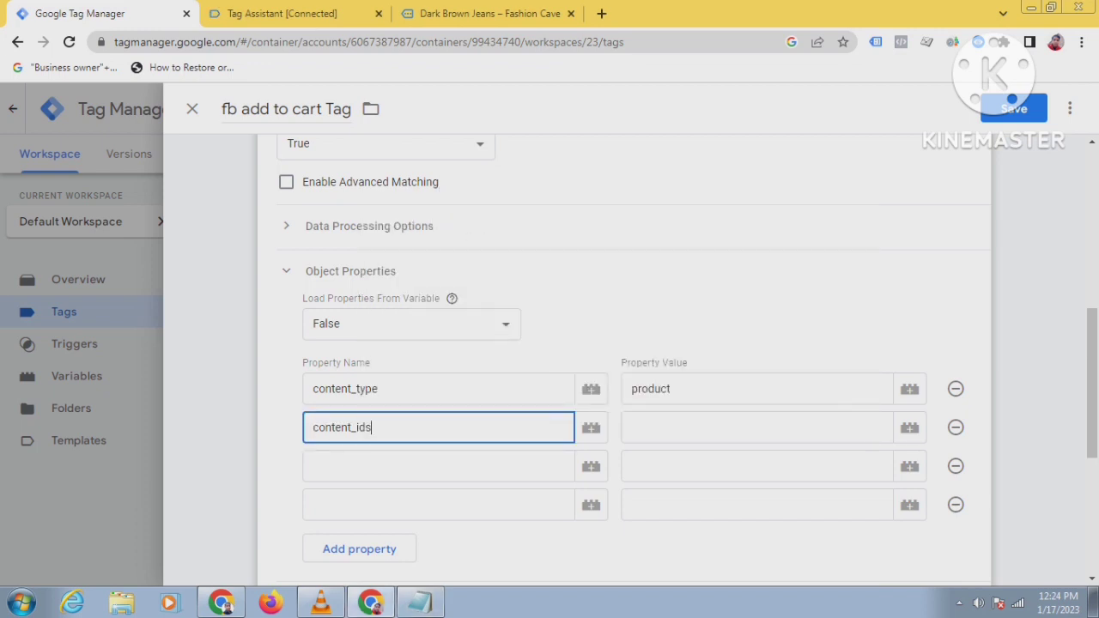
Step: Name the third object property content_name, copying the name from the Notepad file
click(632, 427)
click(419, 602)
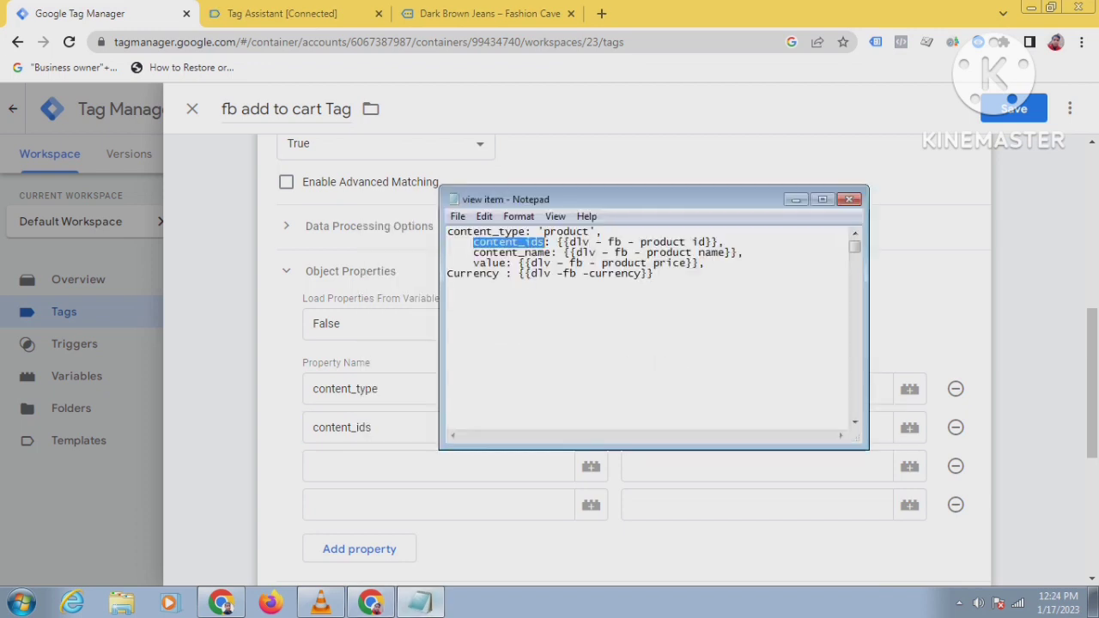
drag(551, 253, 505, 252)
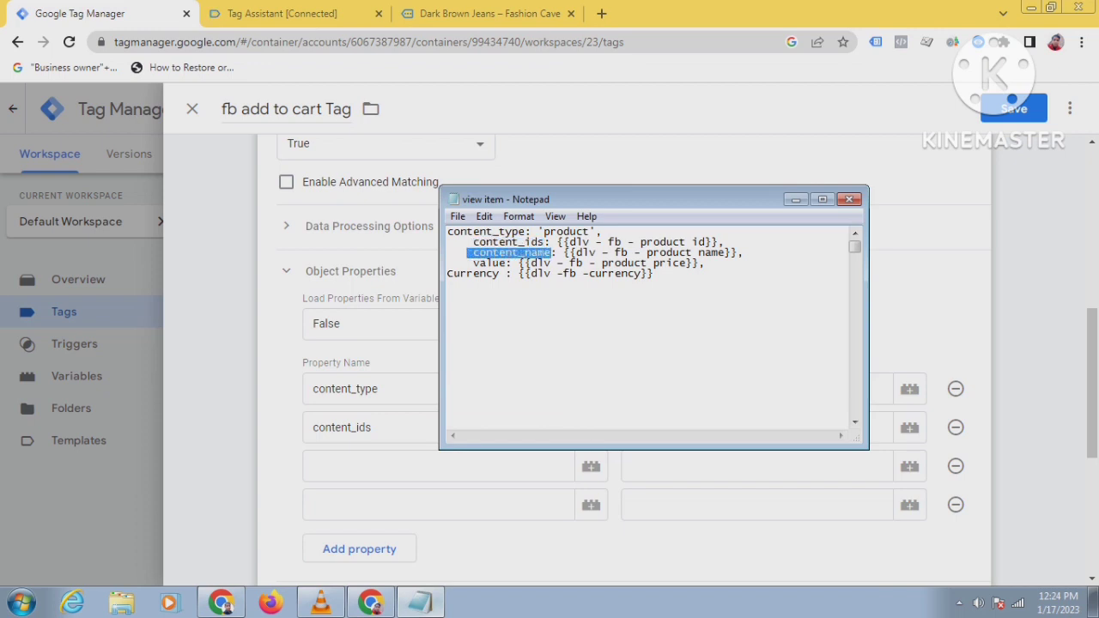
right_click(492, 256)
click(529, 306)
click(404, 466)
right_click(403, 466)
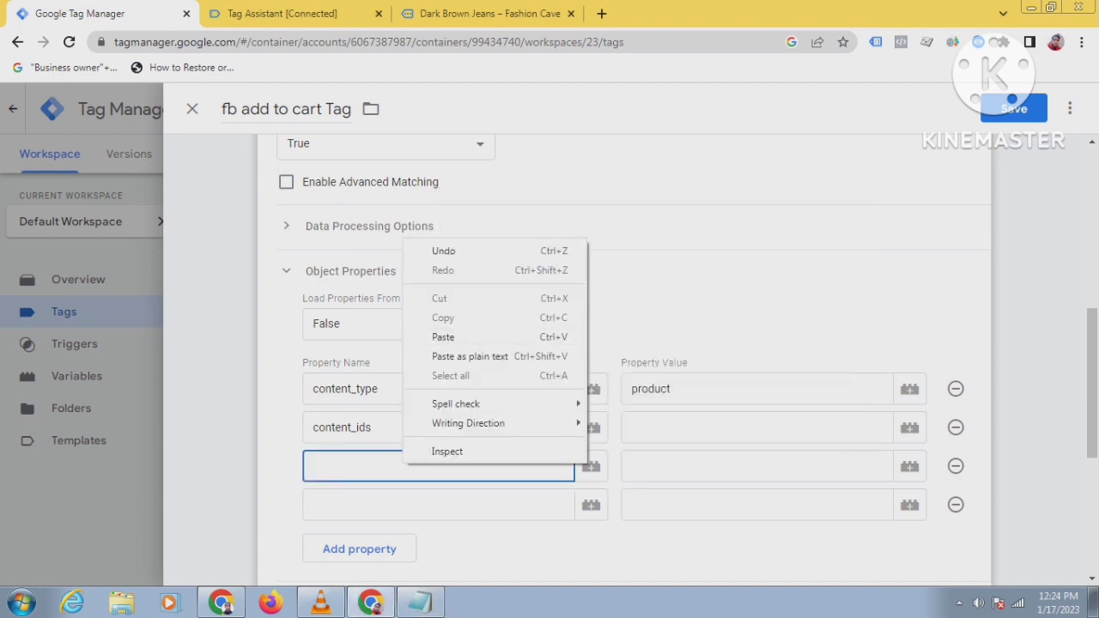
click(446, 336)
Step: Name the fourth object property value, copying the name from the Notepad file
click(313, 504)
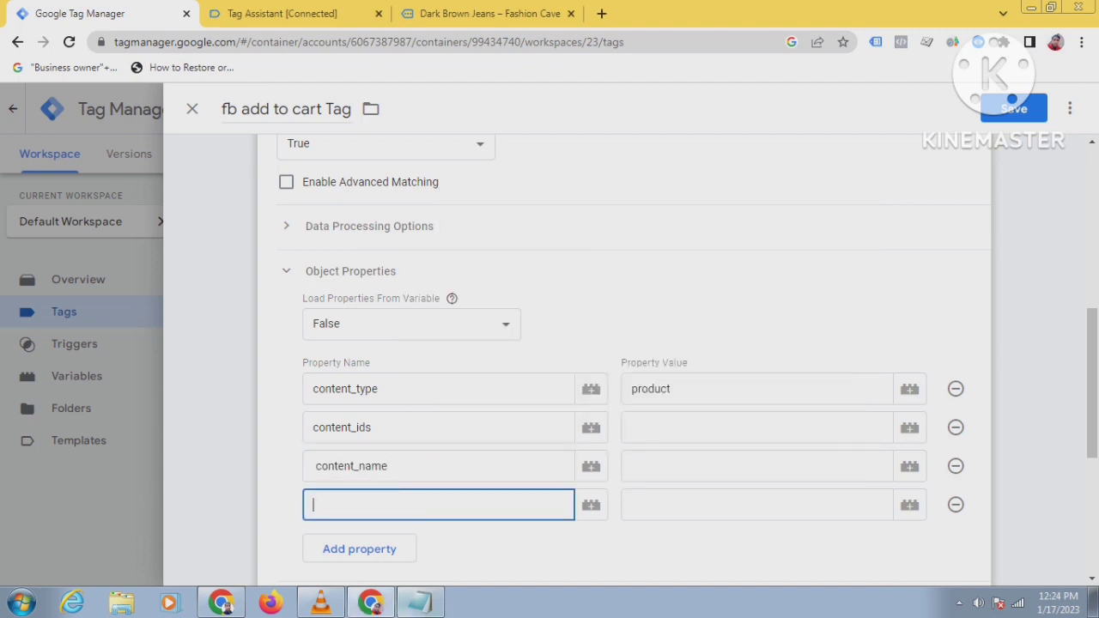
click(419, 602)
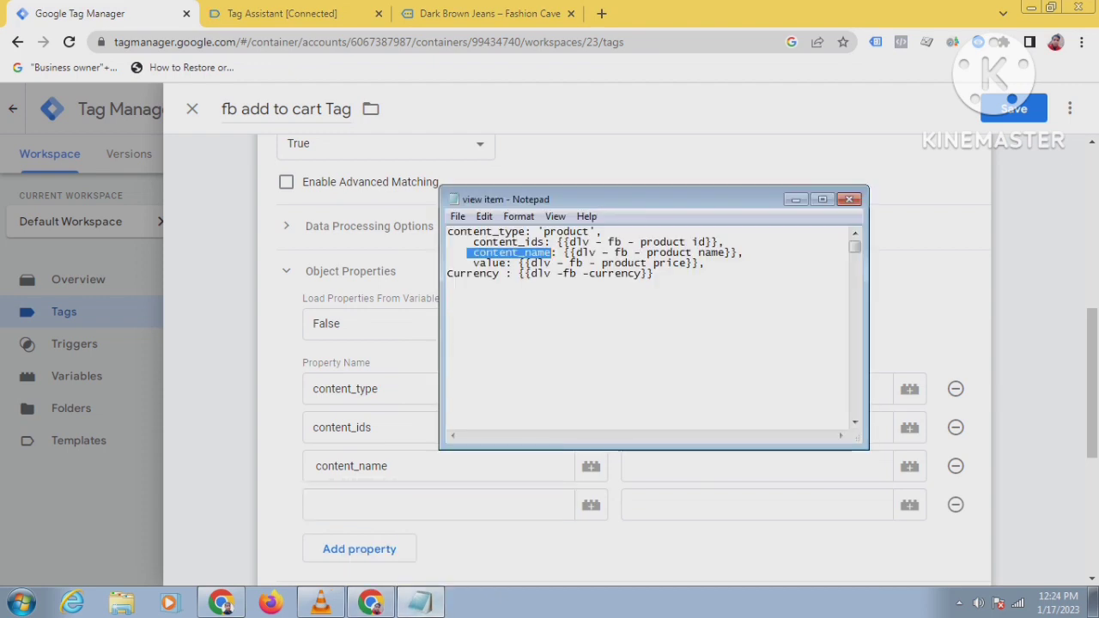
drag(505, 262, 492, 262)
right_click(488, 264)
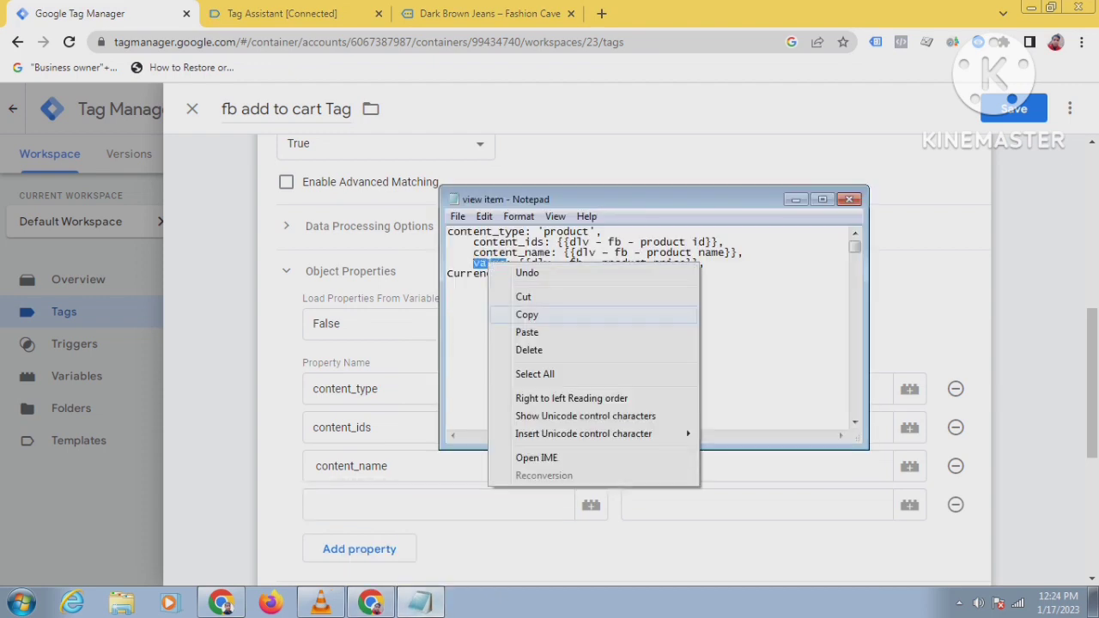
click(526, 315)
click(386, 505)
right_click(386, 506)
click(430, 383)
Step: Add a fifth object property and name it Currency, copying the name from the Notepad file
scroll(429, 383, down, 1)
scroll(429, 383, down, 1)
click(400, 388)
key(alt+Tab)
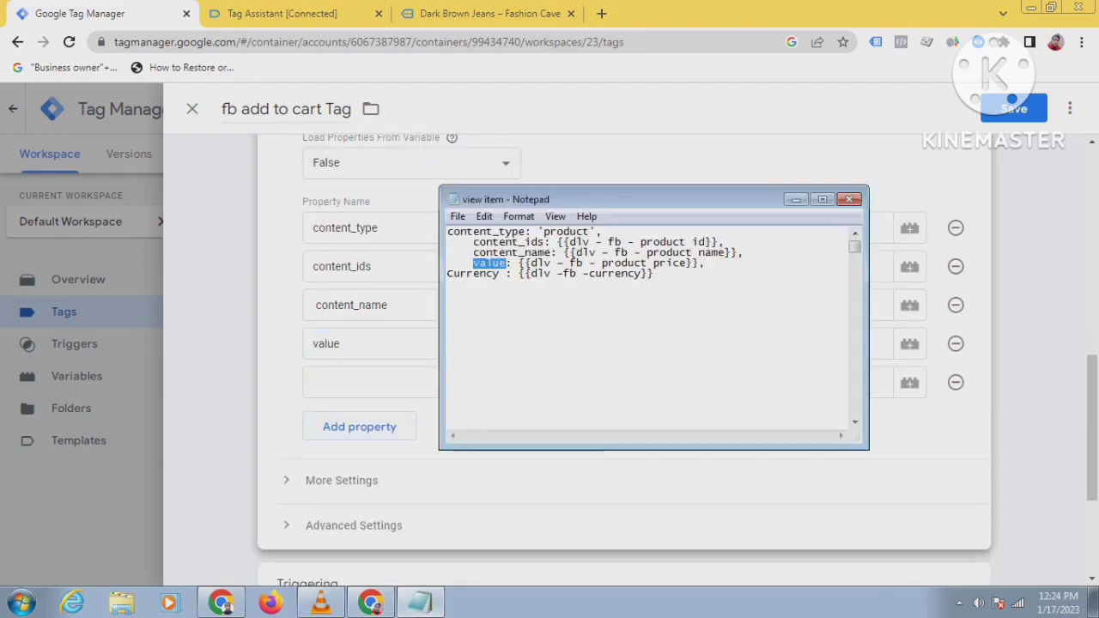
right_click(460, 273)
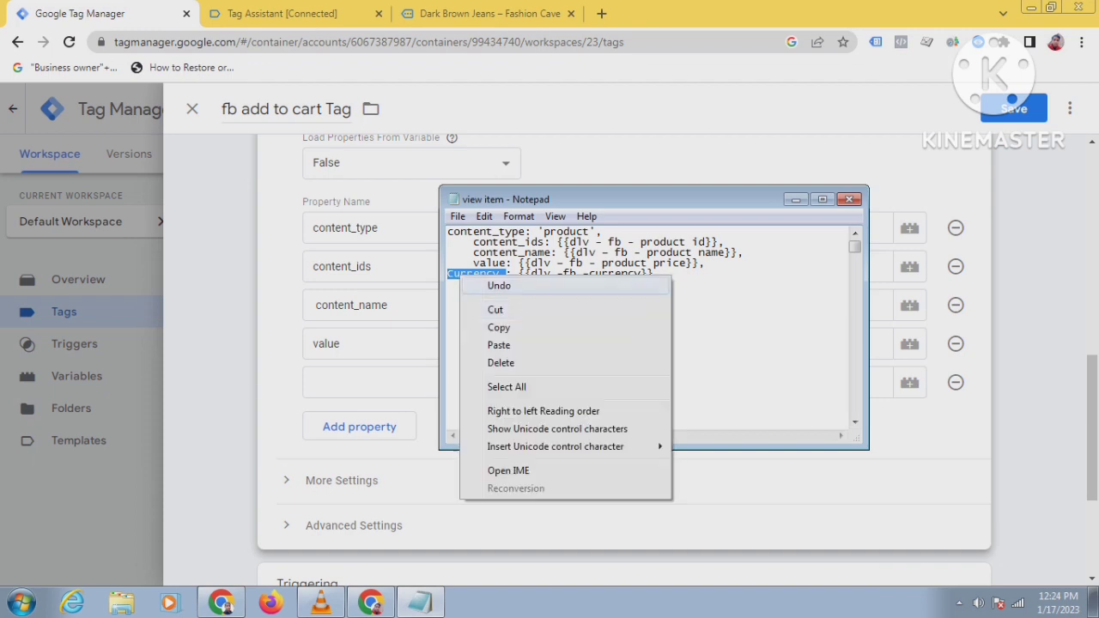
click(497, 327)
click(364, 382)
right_click(365, 383)
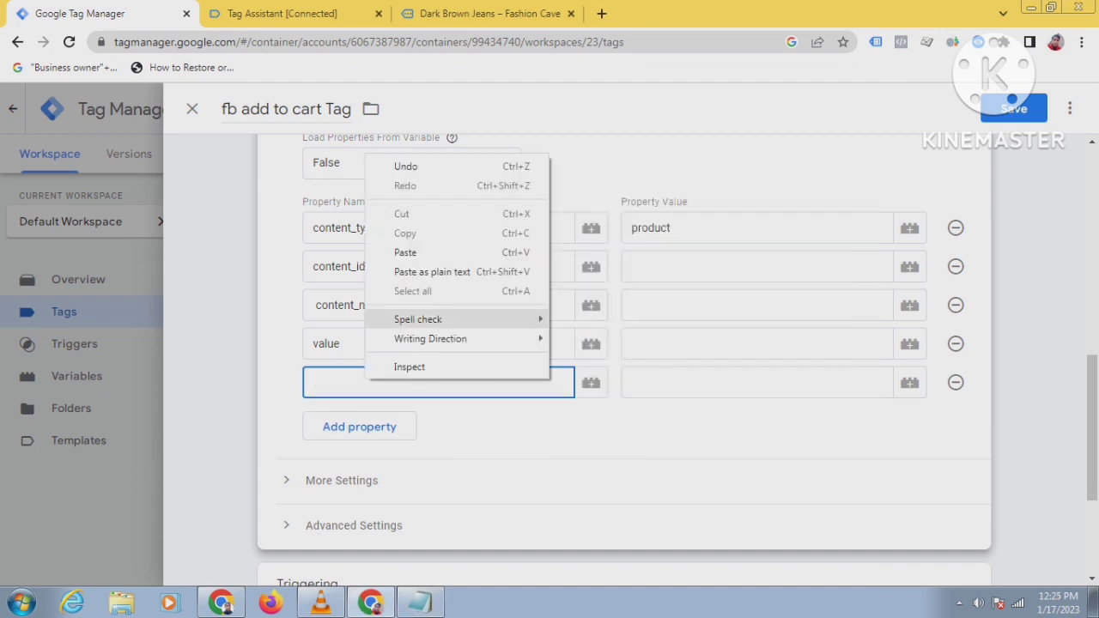
click(405, 252)
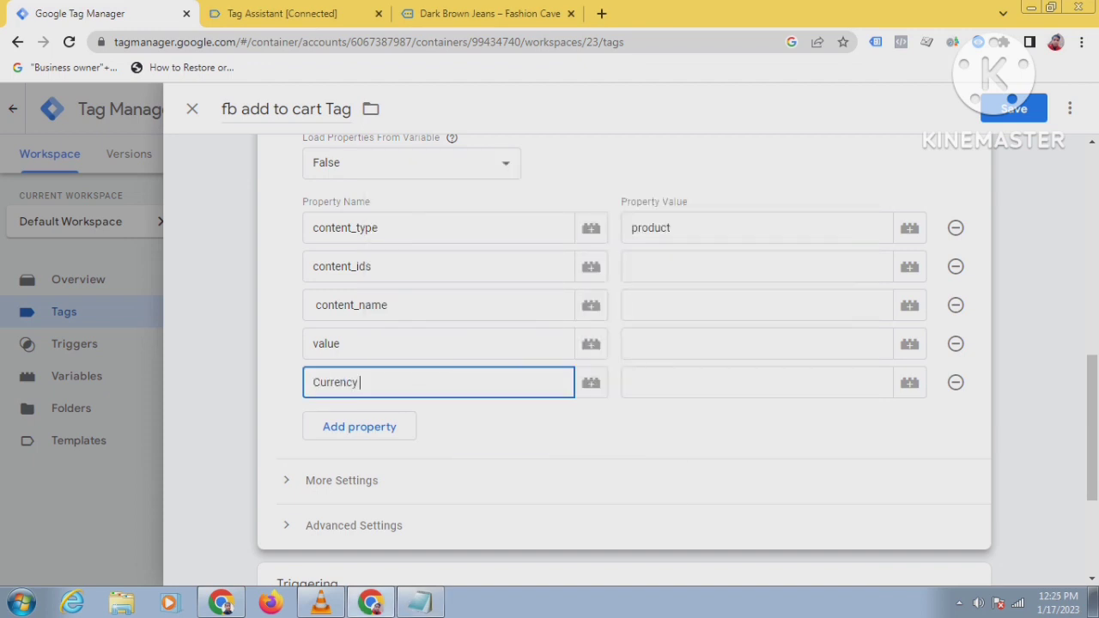
Step: Set the content_ids property's value to the data layer variable "dlv - fb - product id"
click(909, 266)
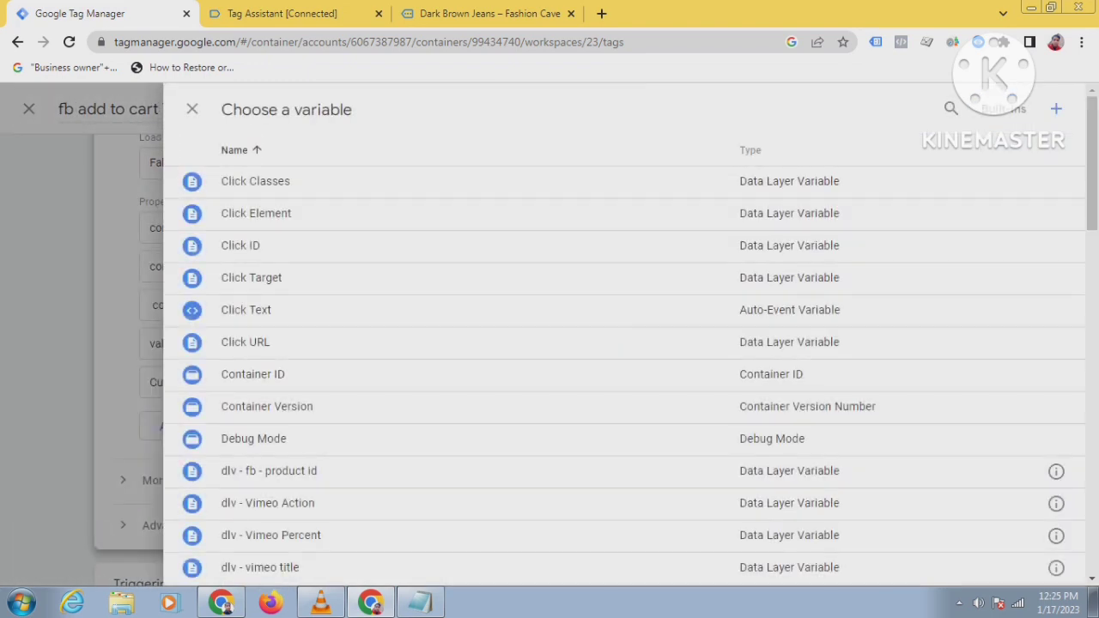
scroll(601, 387, down, 2)
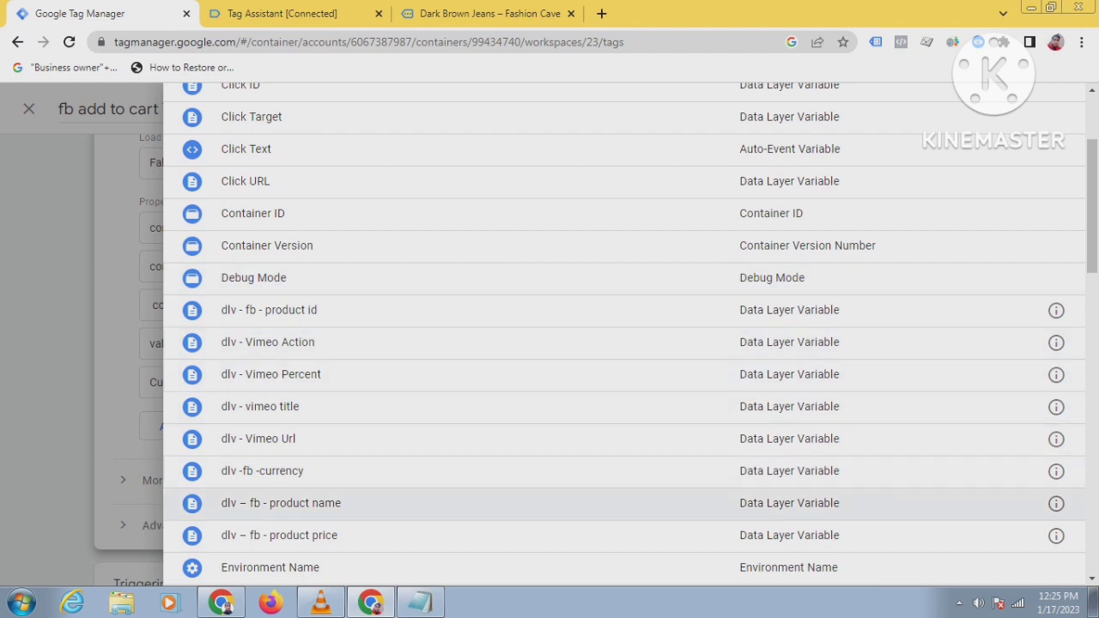
scroll(601, 429, down, 2)
scroll(600, 429, up, 2)
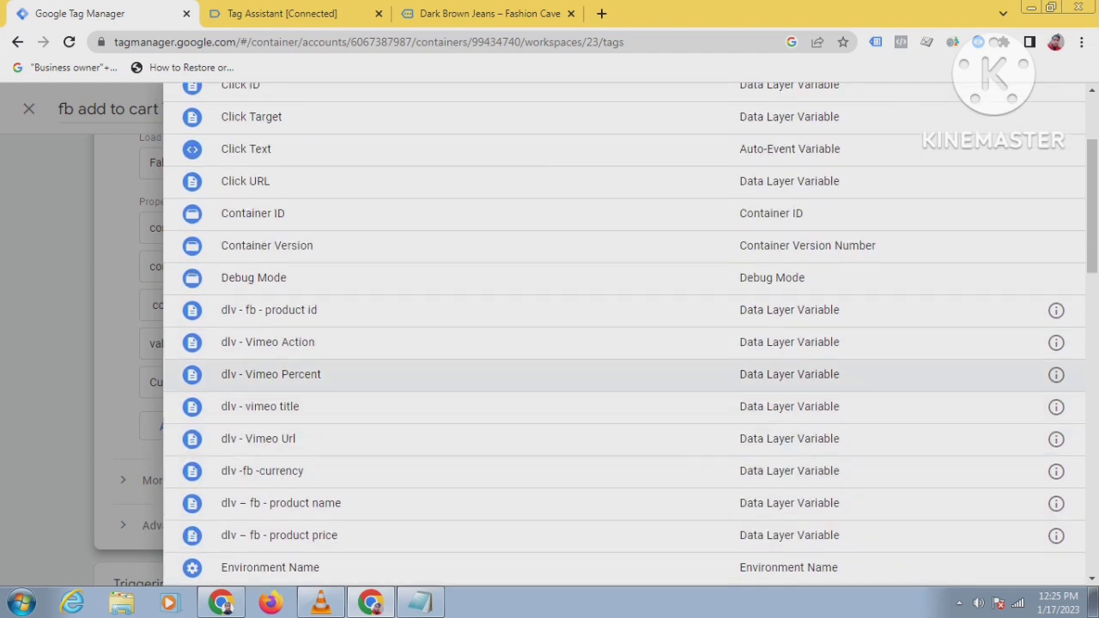
scroll(600, 395, up, 2)
scroll(601, 395, down, 2)
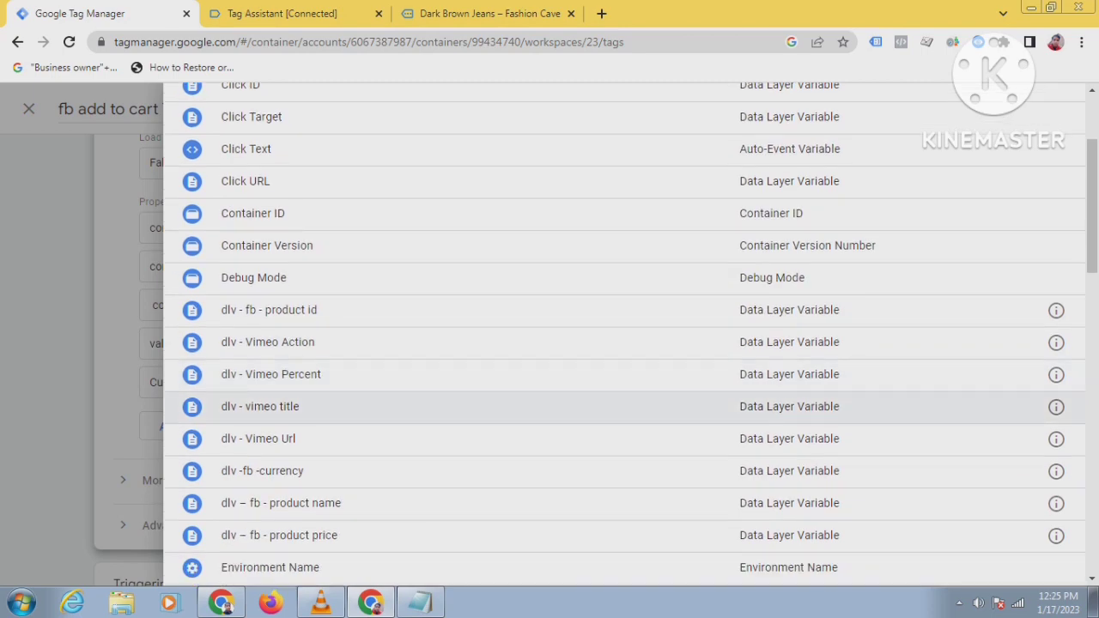
click(269, 310)
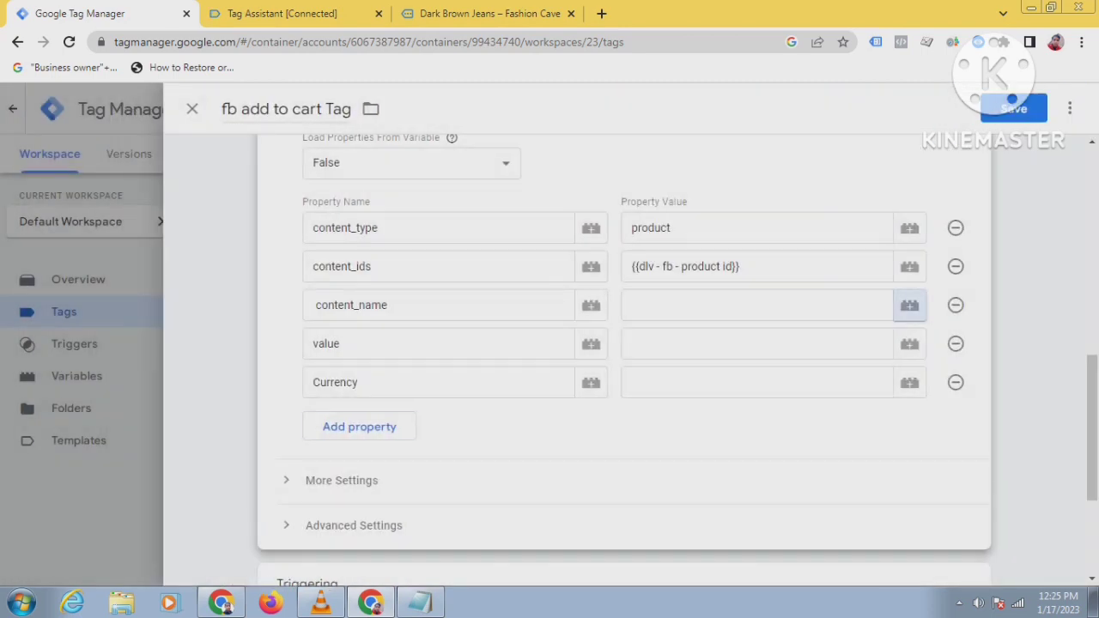
Step: Set the content_name property's value to the data layer variable "dlv – fb - product name"
click(909, 305)
scroll(601, 343, down, 3)
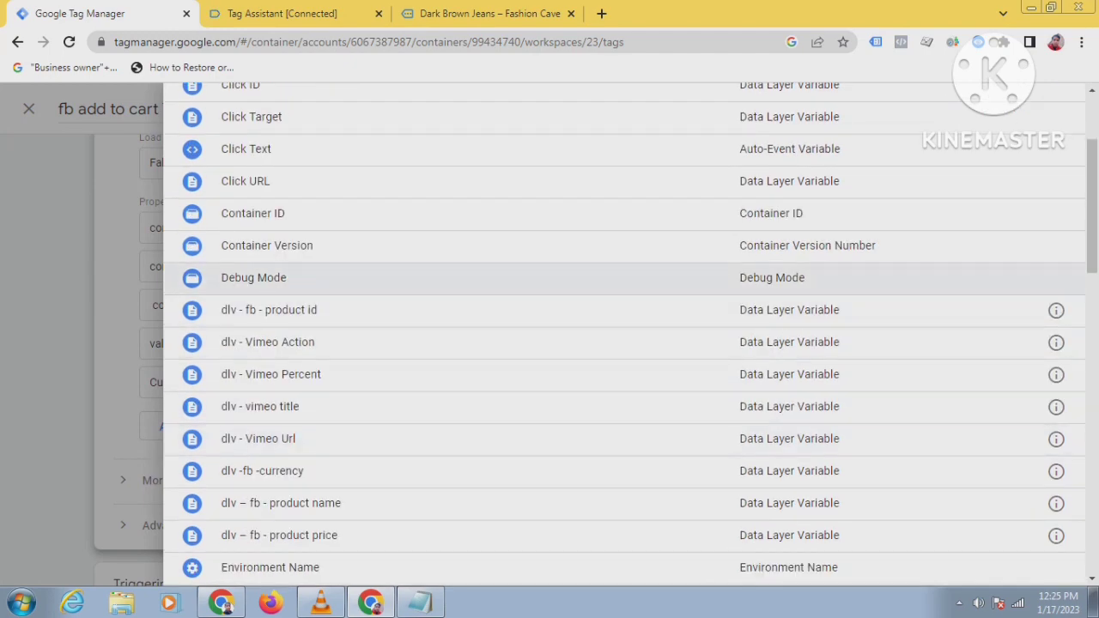
scroll(601, 429, down, 2)
click(281, 422)
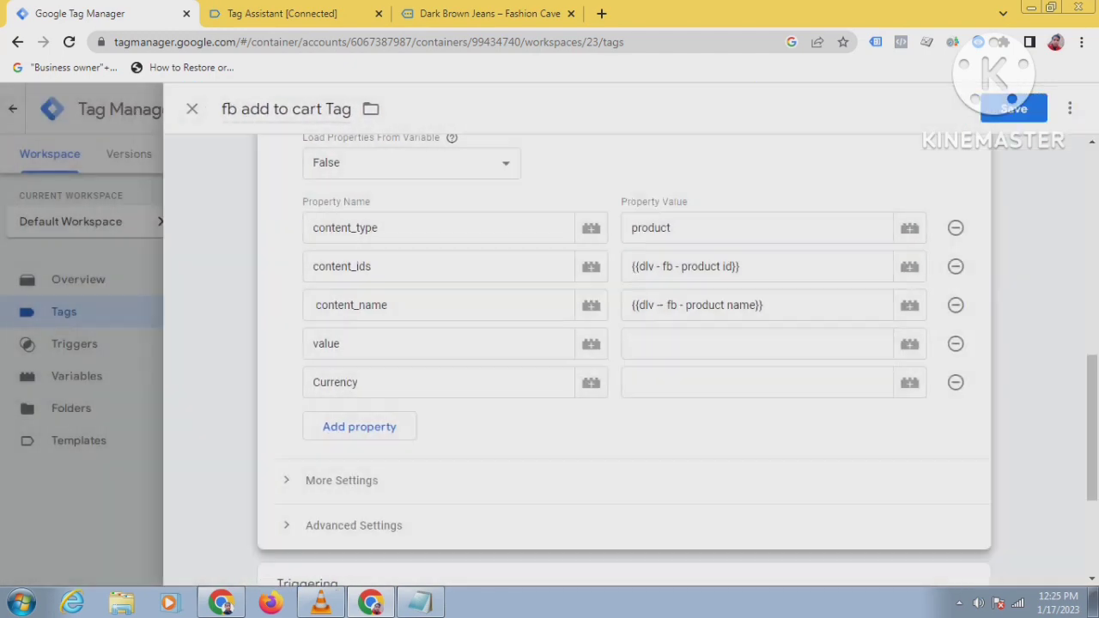
Step: Set the value of the property named value to the data layer variable "dlv – fb - product price"
click(909, 343)
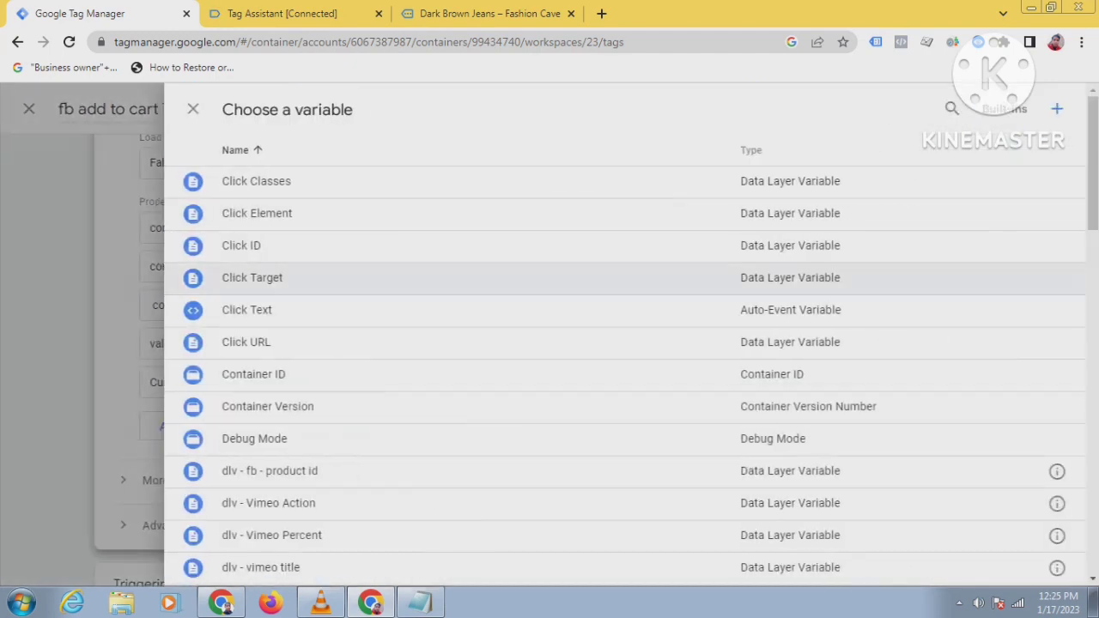
scroll(601, 374, down, 3)
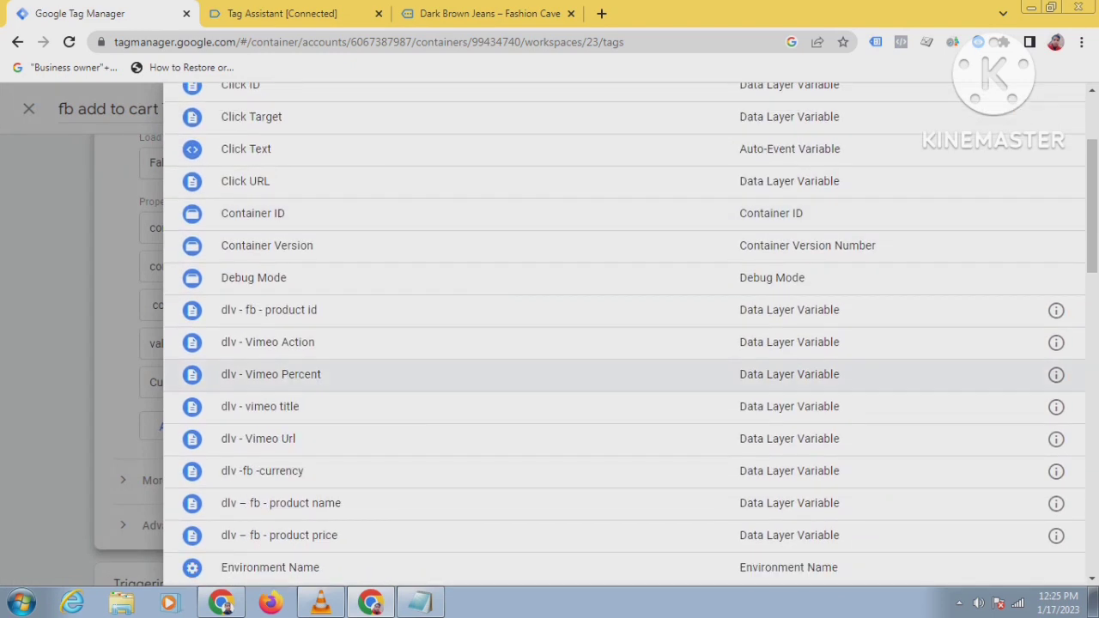
scroll(601, 374, down, 3)
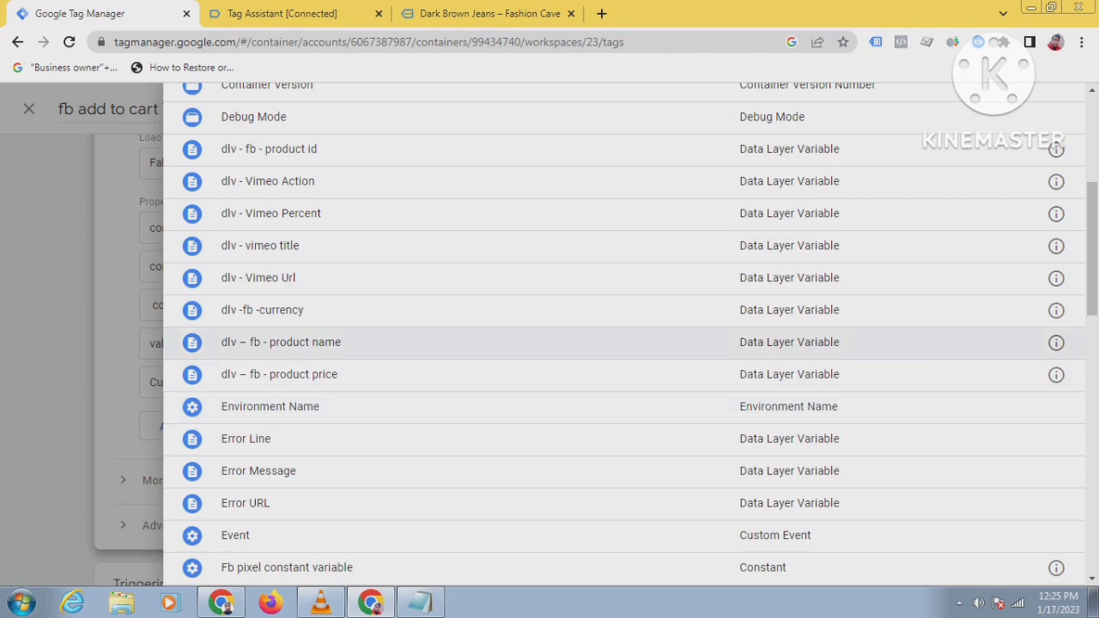
scroll(601, 342, down, 6)
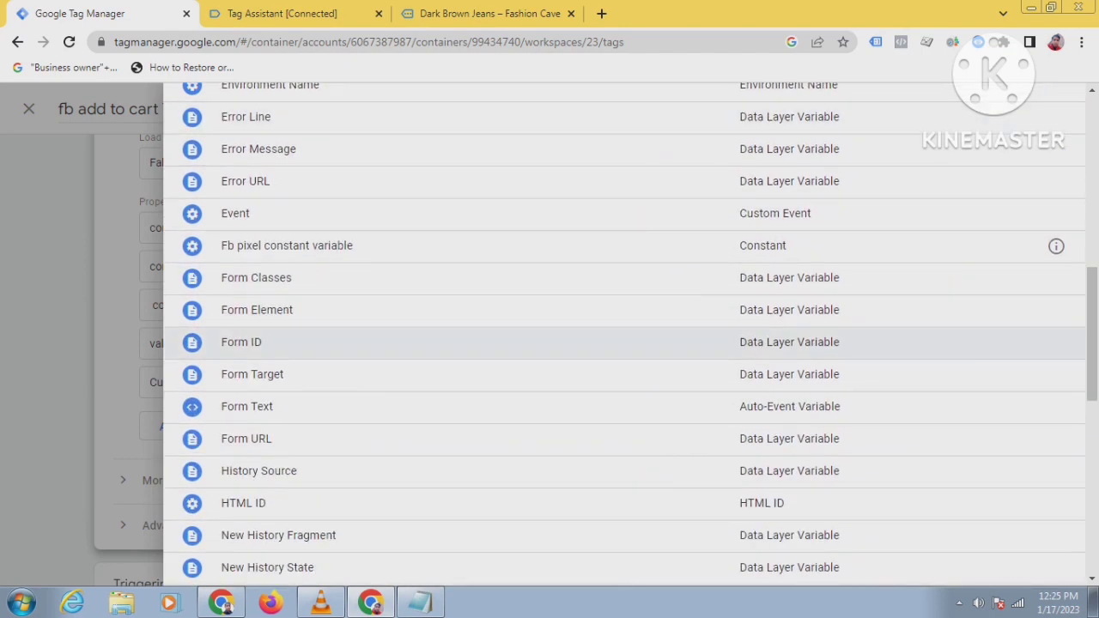
scroll(601, 342, down, 2)
scroll(601, 342, up, 3)
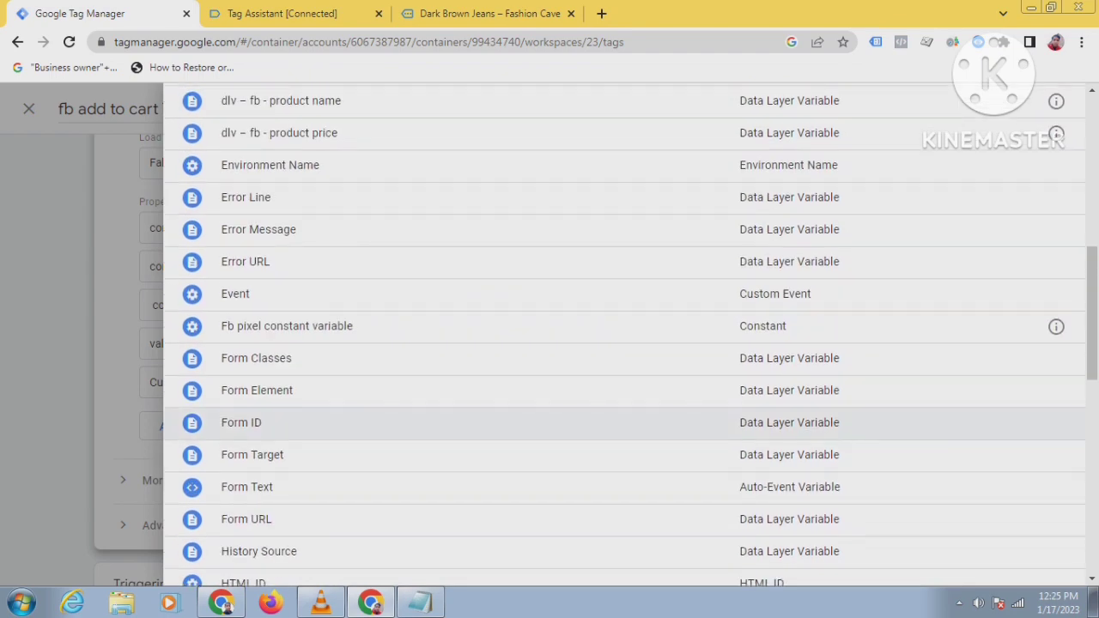
scroll(601, 423, up, 4)
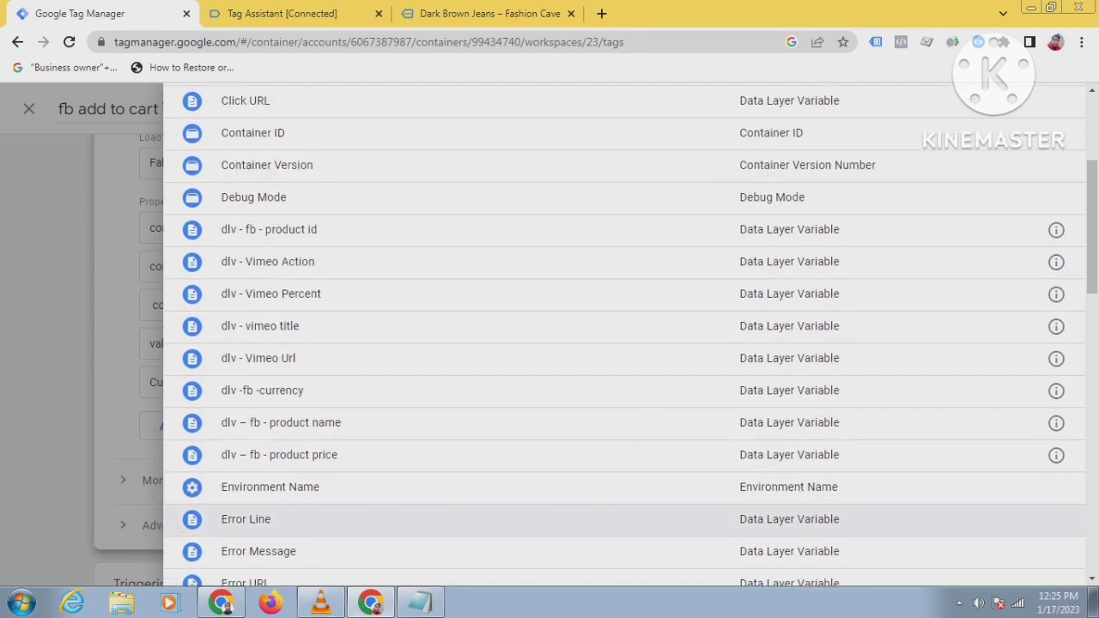
scroll(601, 423, up, 4)
scroll(600, 422, down, 2)
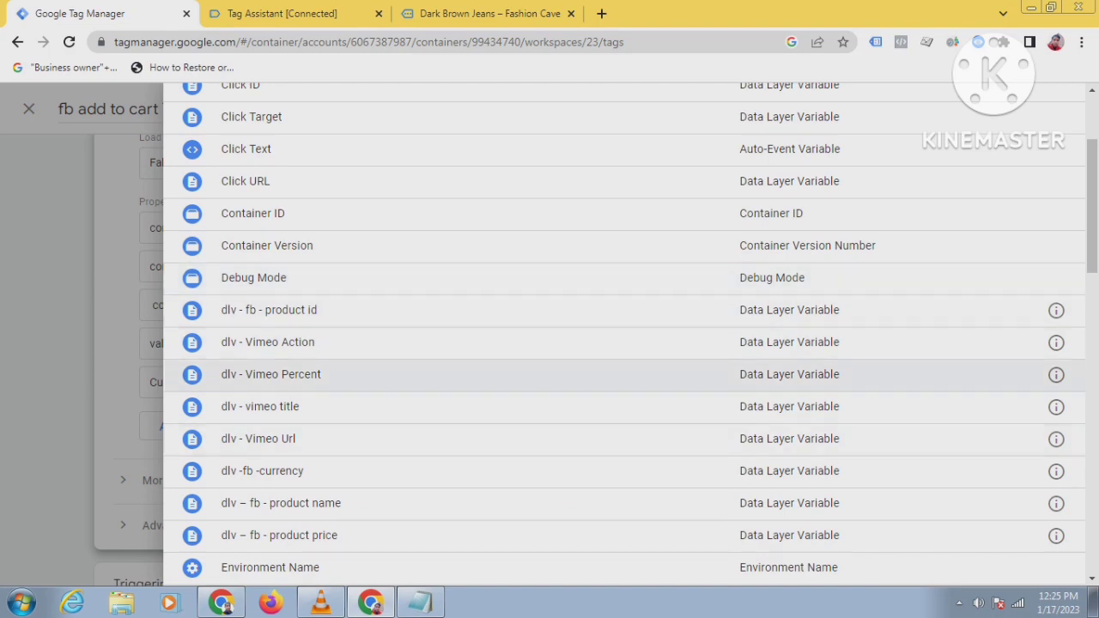
scroll(600, 406, down, 1)
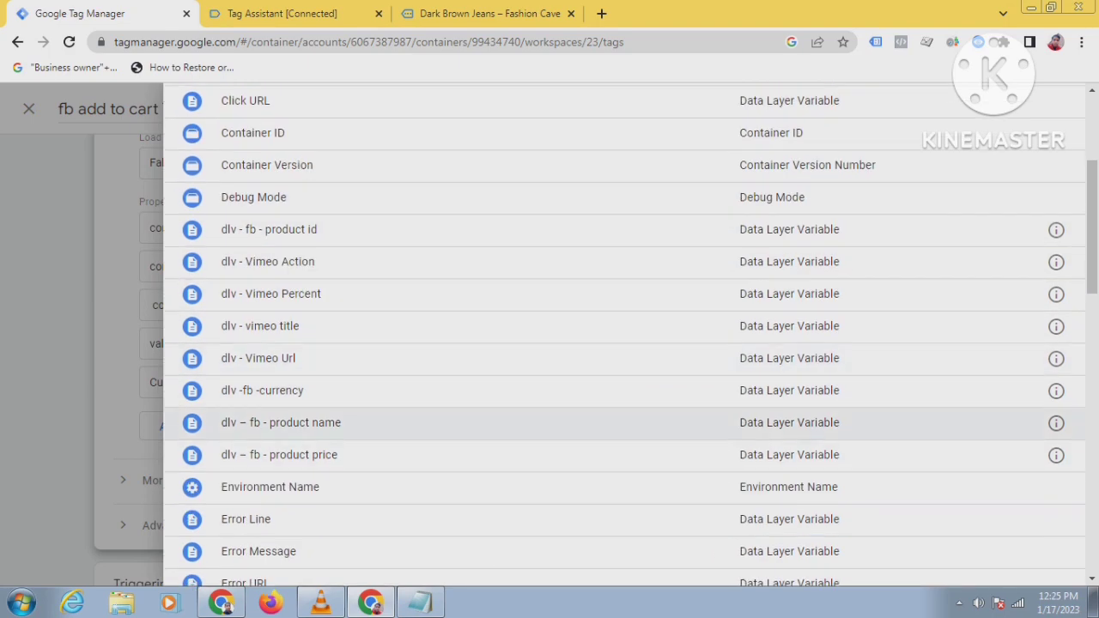
click(515, 455)
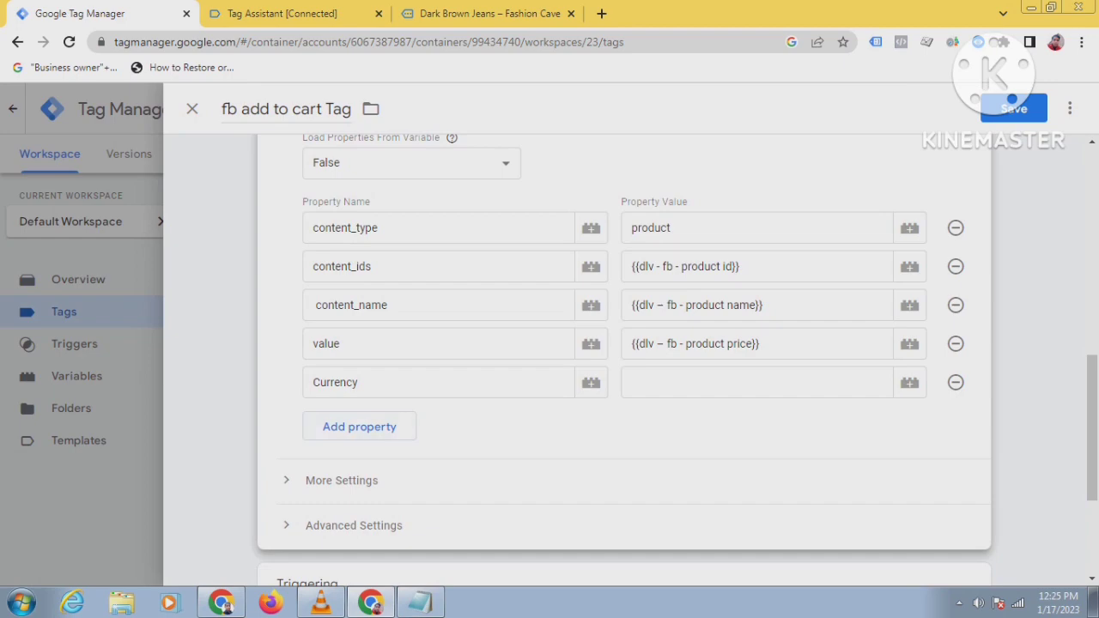
Step: Set the Currency property's value to the data layer variable "dlv -fb -currency"
click(909, 382)
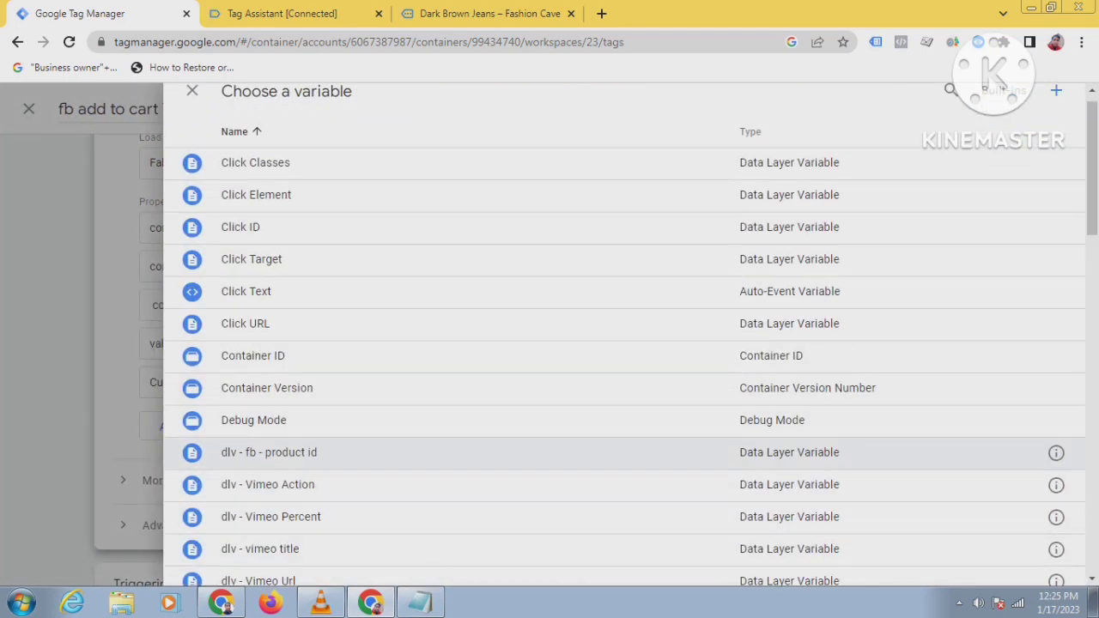
scroll(601, 439, down, 2)
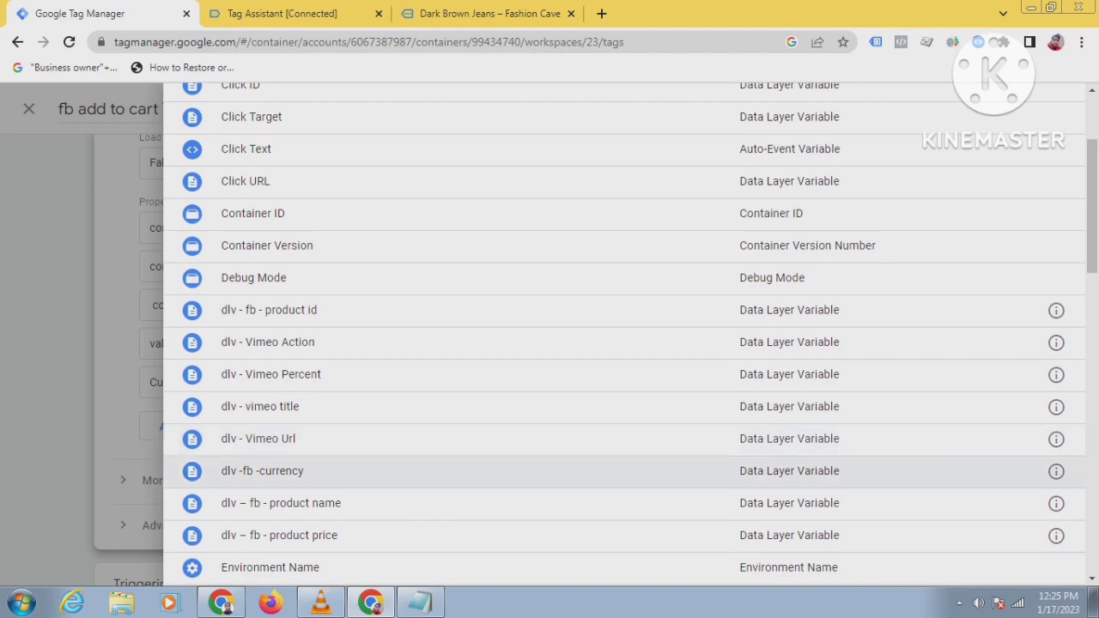
click(262, 471)
scroll(358, 427, up, 2)
scroll(359, 427, down, 4)
scroll(624, 343, up, 3)
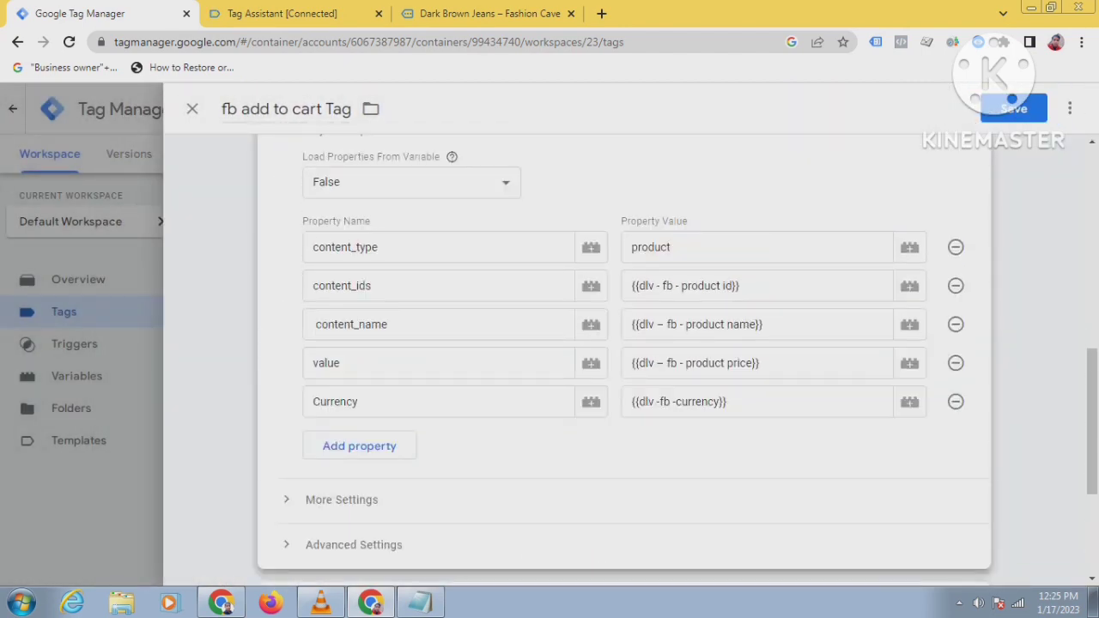
Step: Assign the "fb - add to cart - Trigger" custom event as the tag's firing trigger and save the tag
scroll(624, 343, down, 3)
click(624, 446)
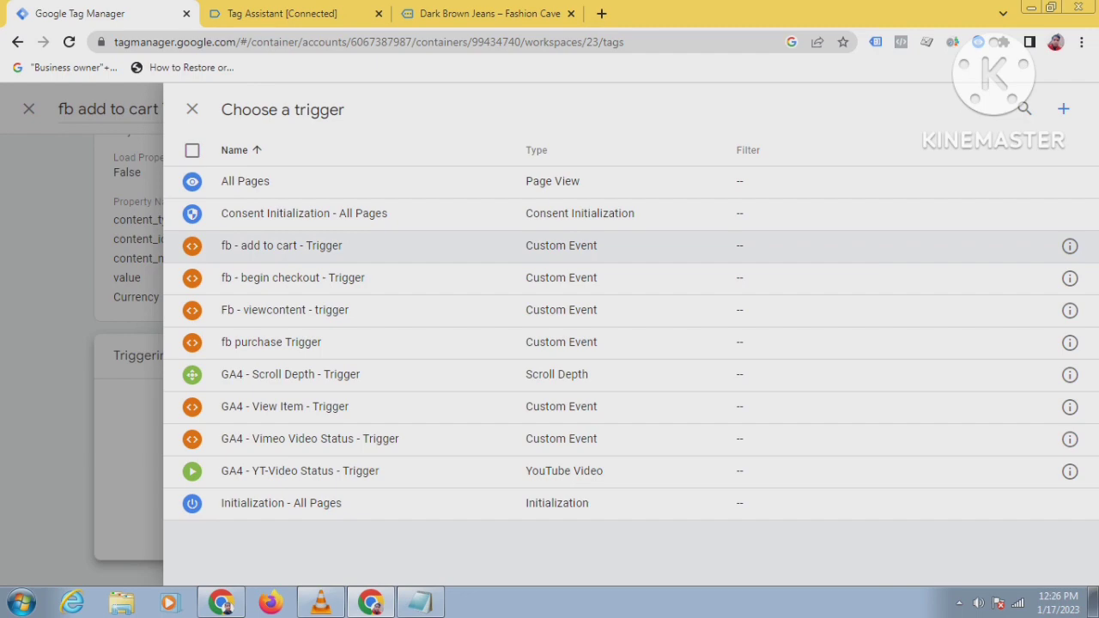
click(281, 245)
scroll(624, 344, up, 5)
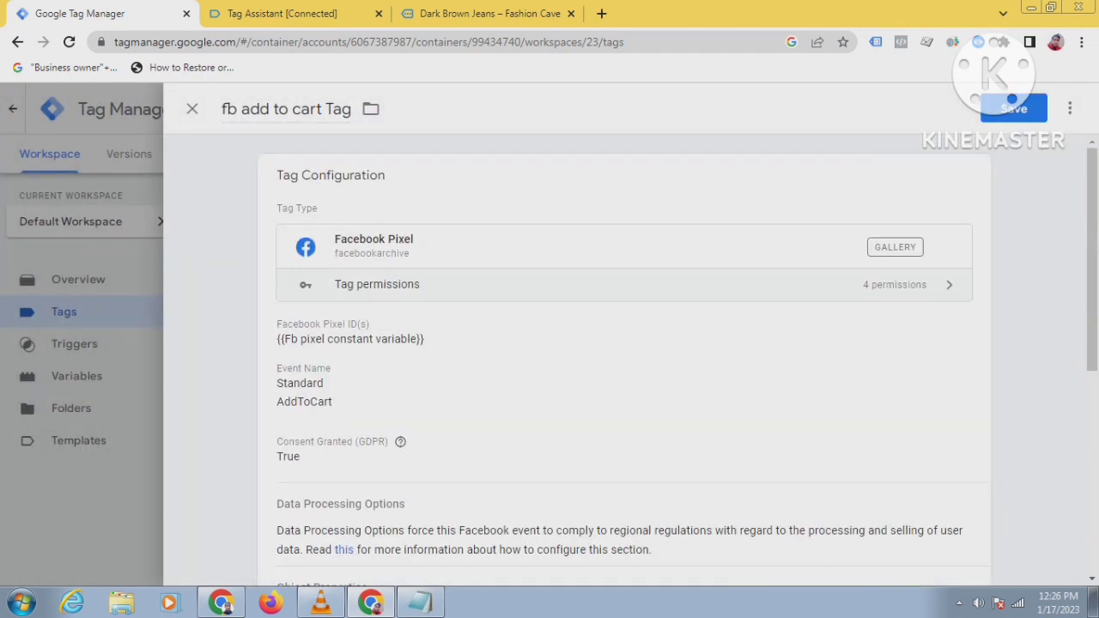
click(1012, 106)
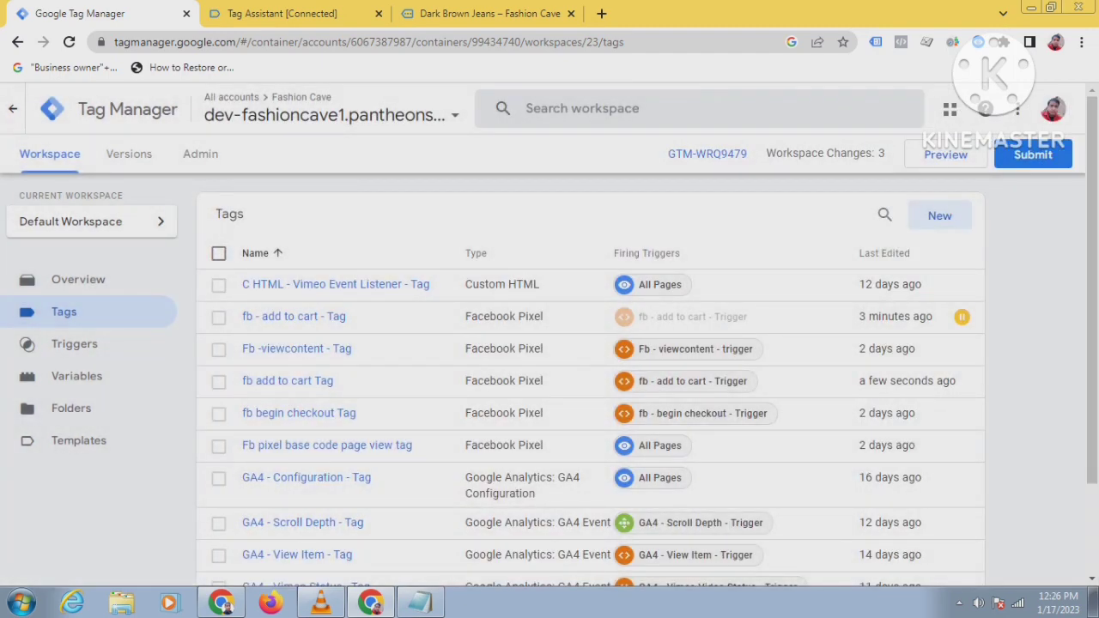
Step: Submit and publish the workspace changes without a version name or description, and return to the workspace overview
click(1033, 155)
click(1039, 109)
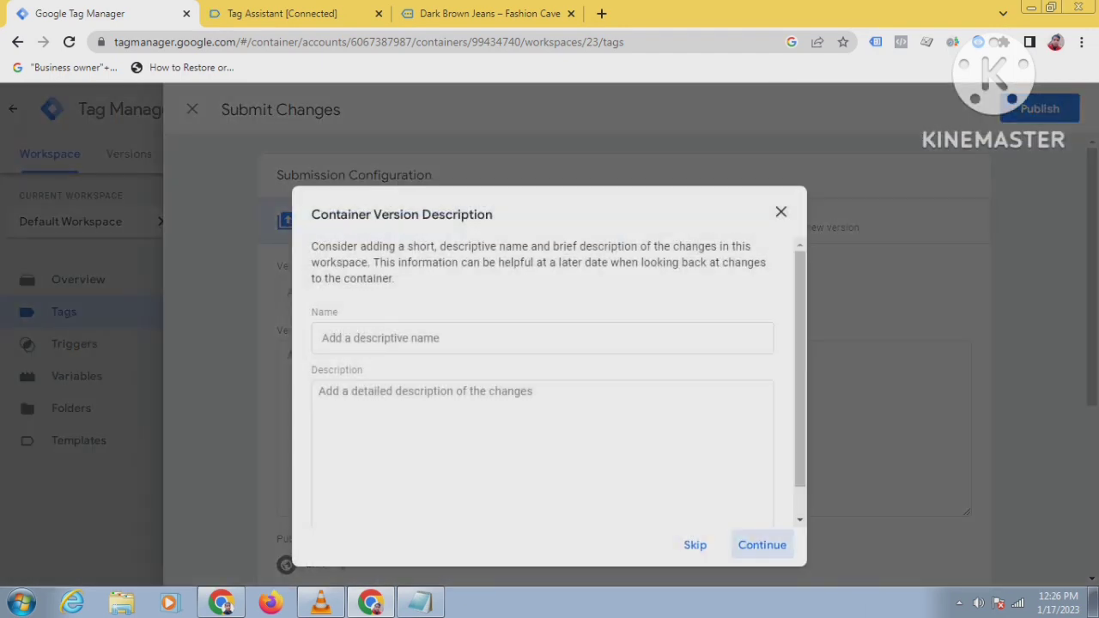
click(761, 544)
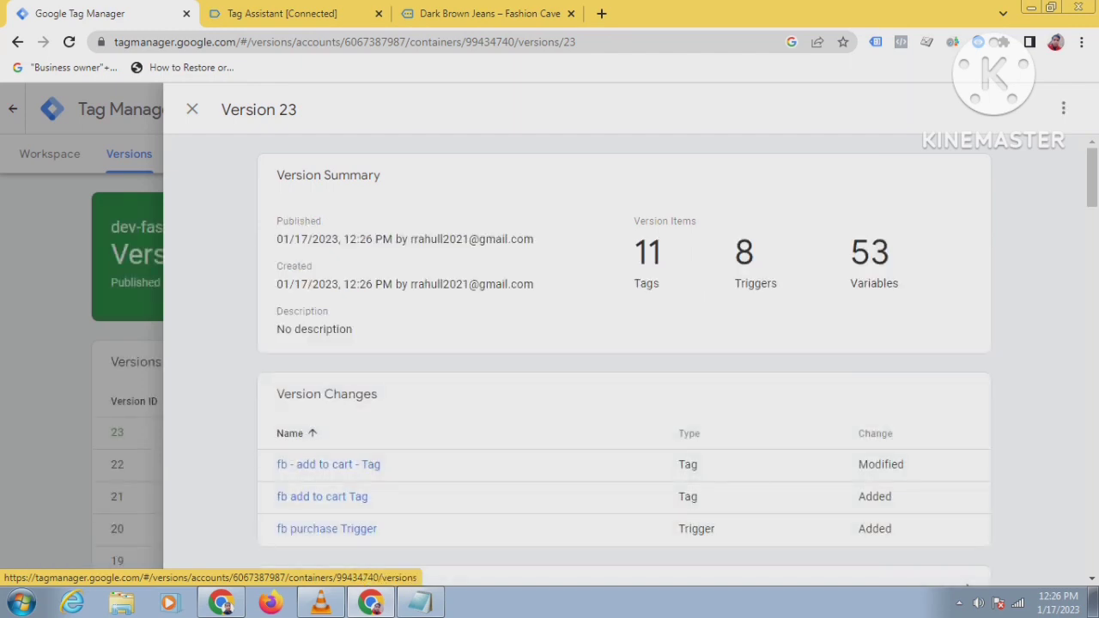
click(192, 109)
click(49, 154)
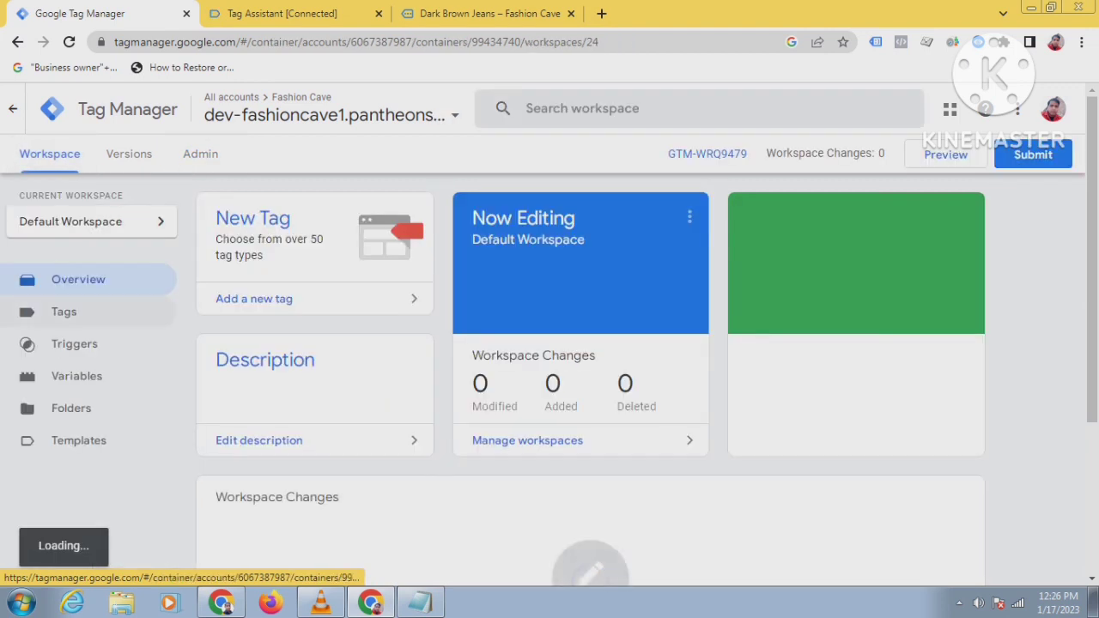
click(292, 13)
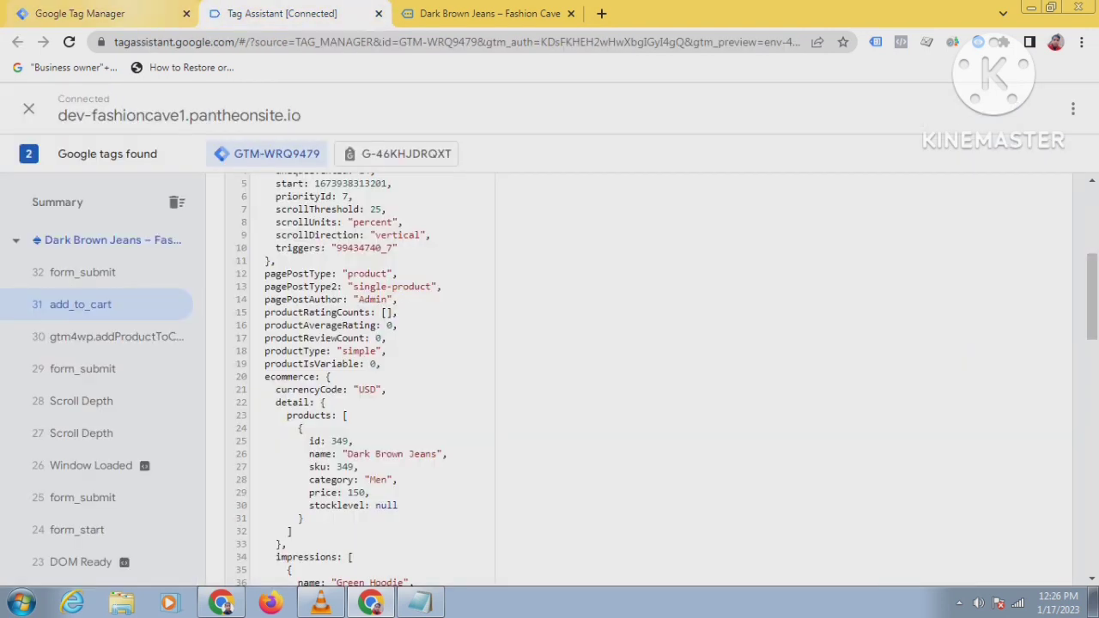
click(121, 13)
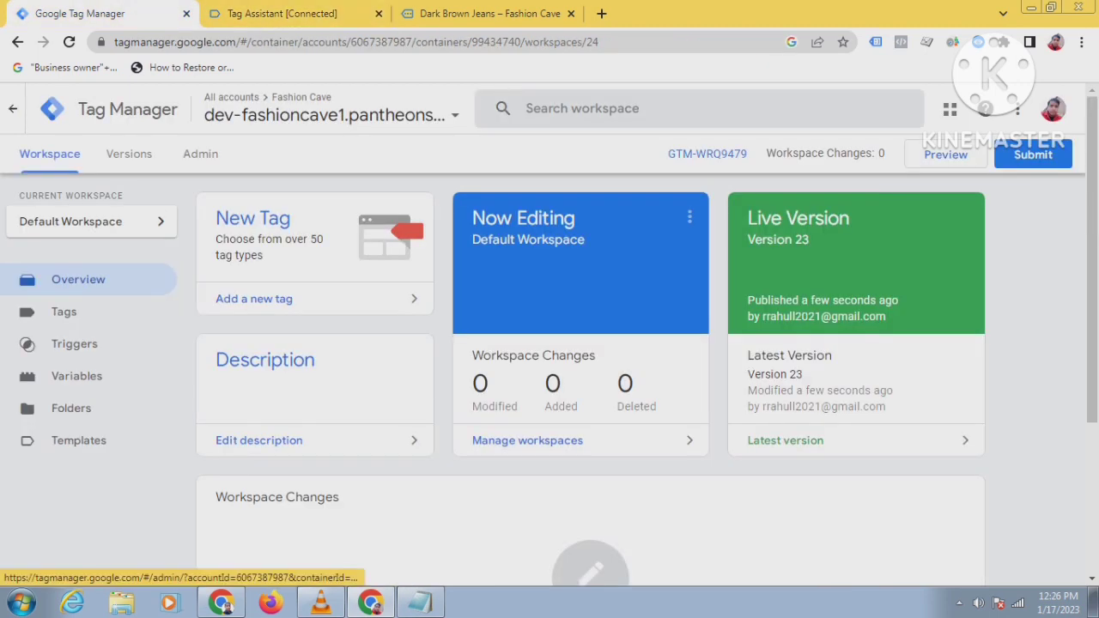
click(200, 153)
click(49, 153)
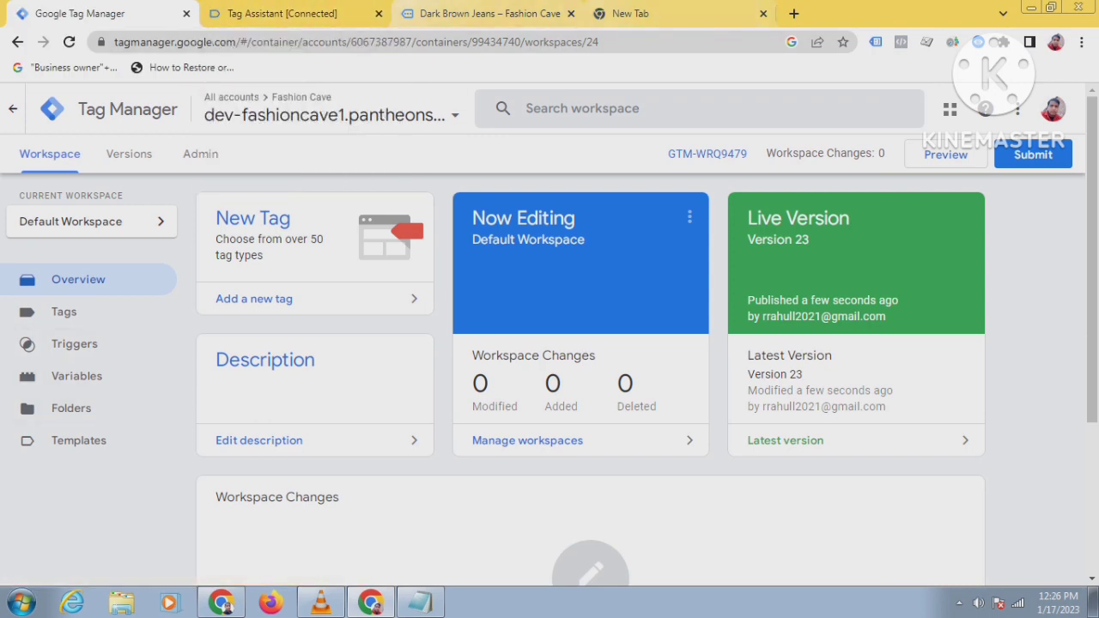
click(281, 13)
click(103, 13)
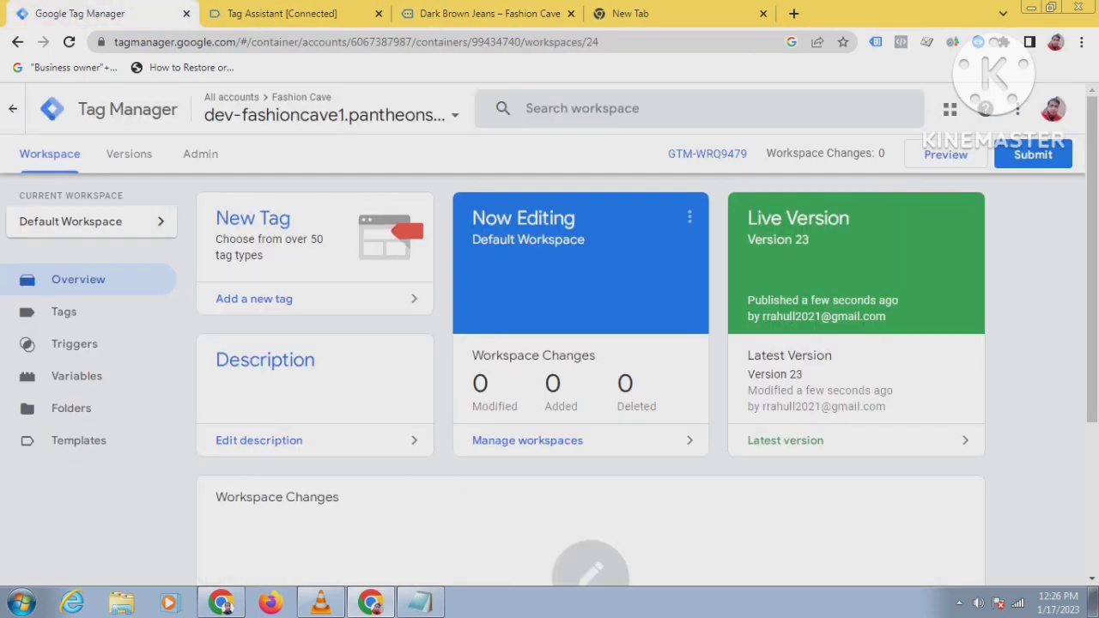
Step: Start a preview session for the container so that Tag Assistant connects to the Fashion Cave site
click(944, 155)
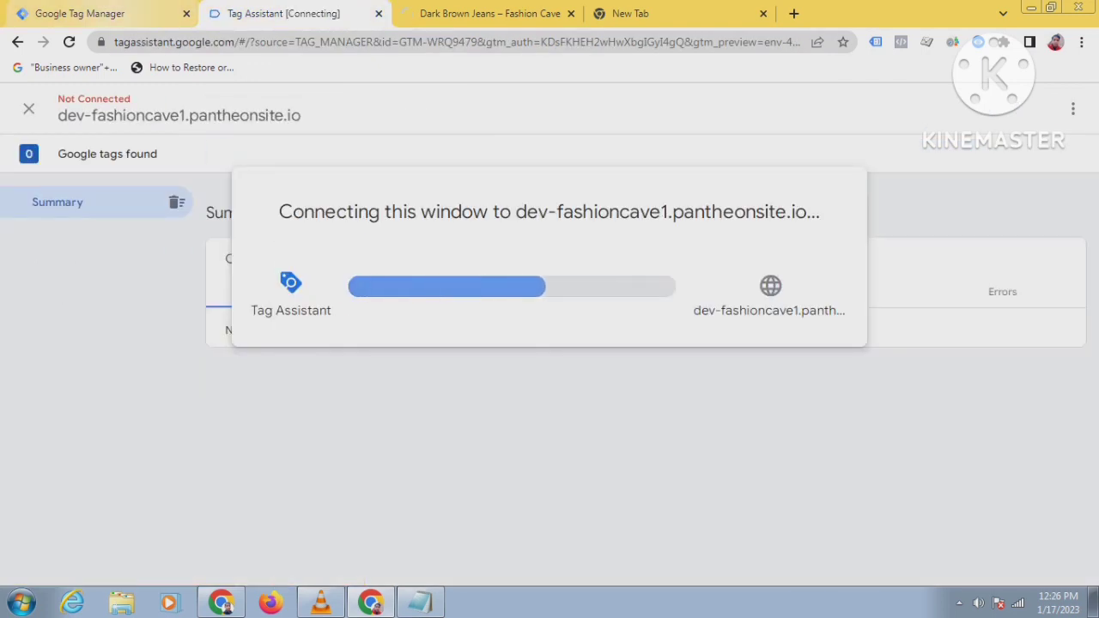
click(80, 13)
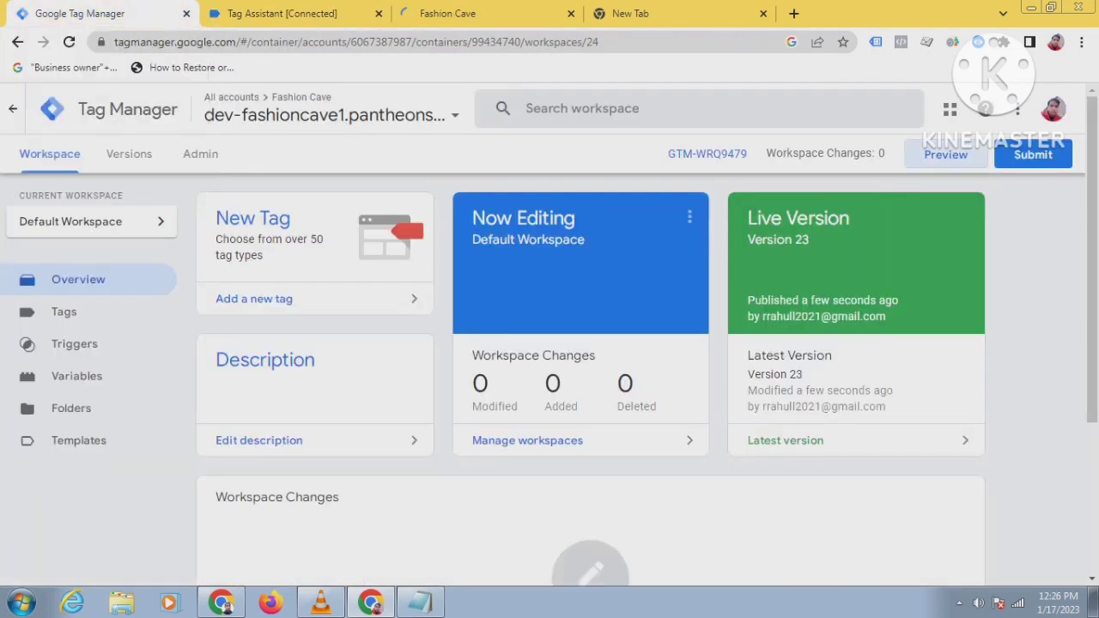
click(281, 13)
click(447, 13)
click(305, 13)
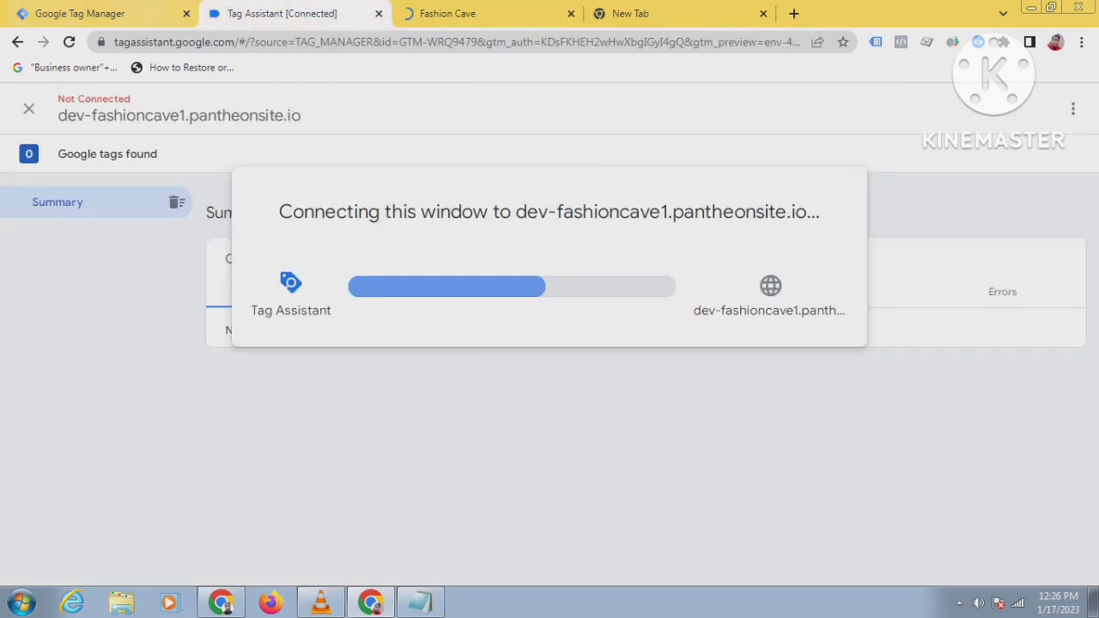
click(73, 13)
click(266, 13)
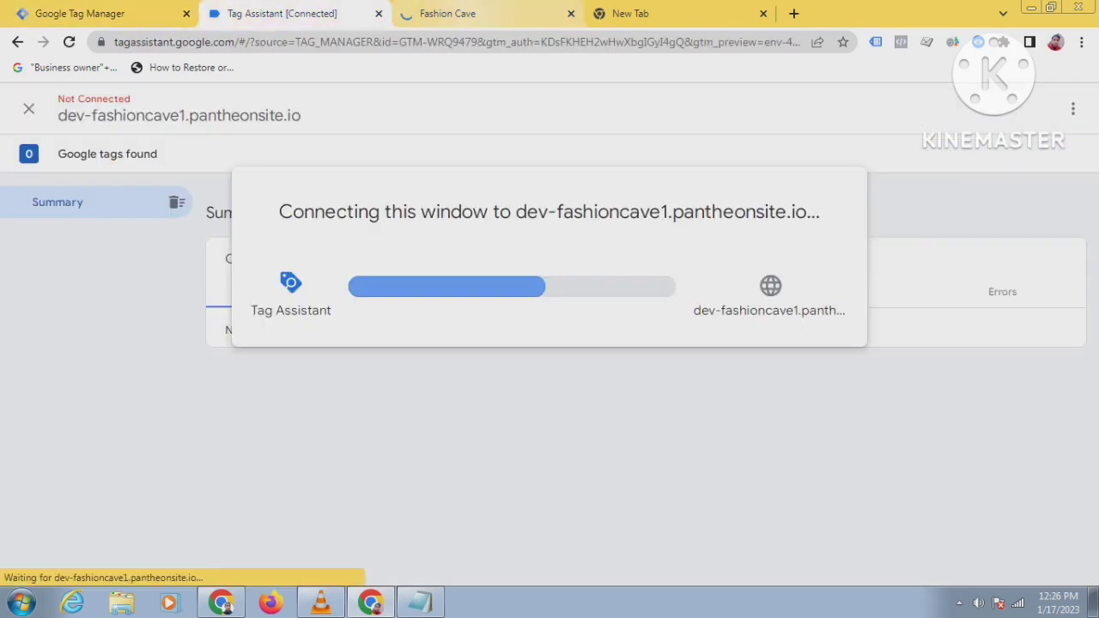
key(ctrl+Tab)
key(ctrl+shift+Tab)
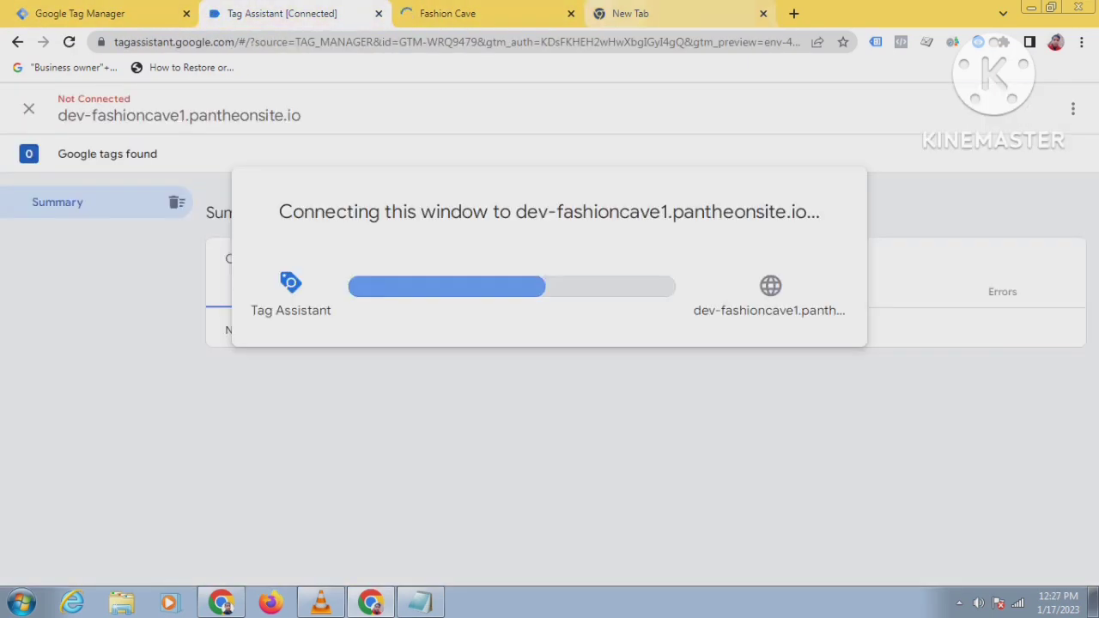
key(ctrl+Tab)
key(ctrl+shift+Tab)
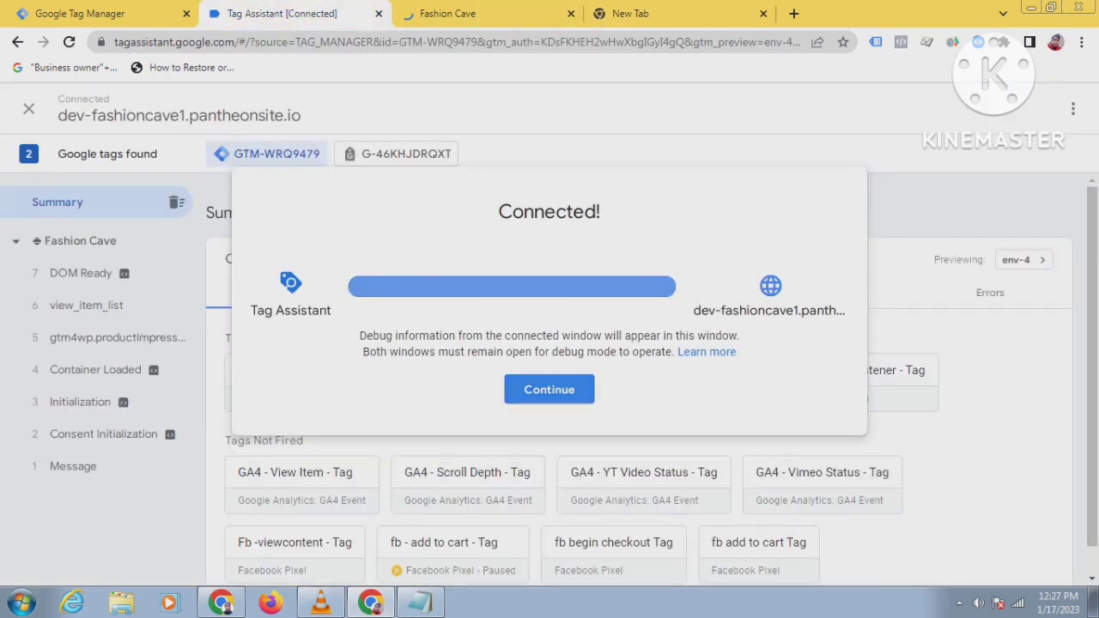
Step: Open the Dark Brown Jeans product page on the connected Fashion Cave site and check the tag firing summary in Tag Assistant
click(548, 389)
click(485, 13)
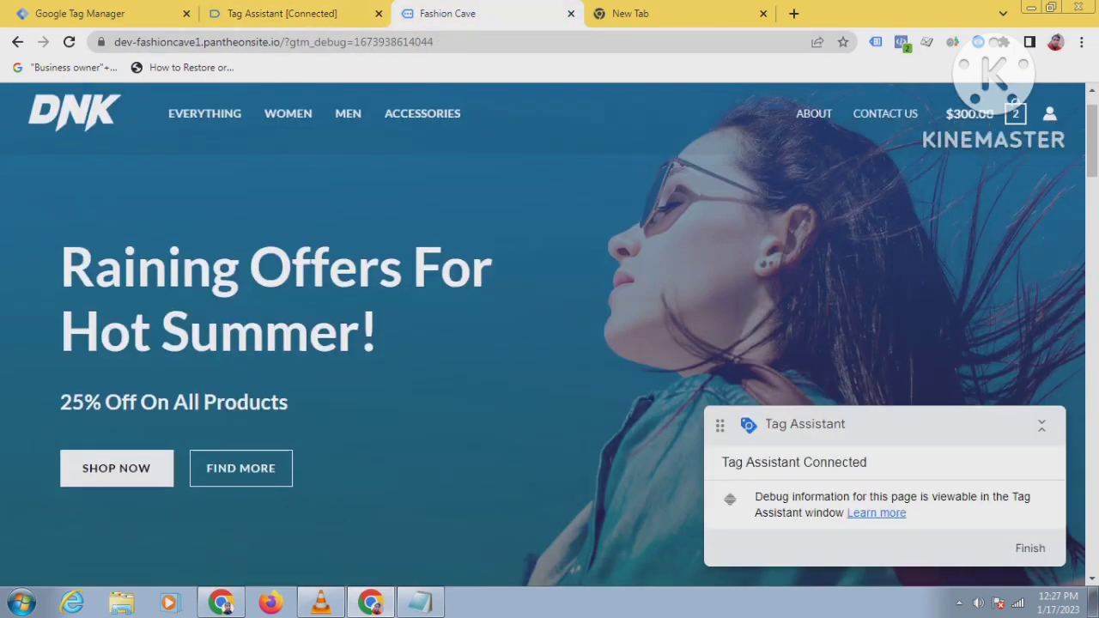
scroll(549, 335, down, 8)
scroll(350, 575, down, 5)
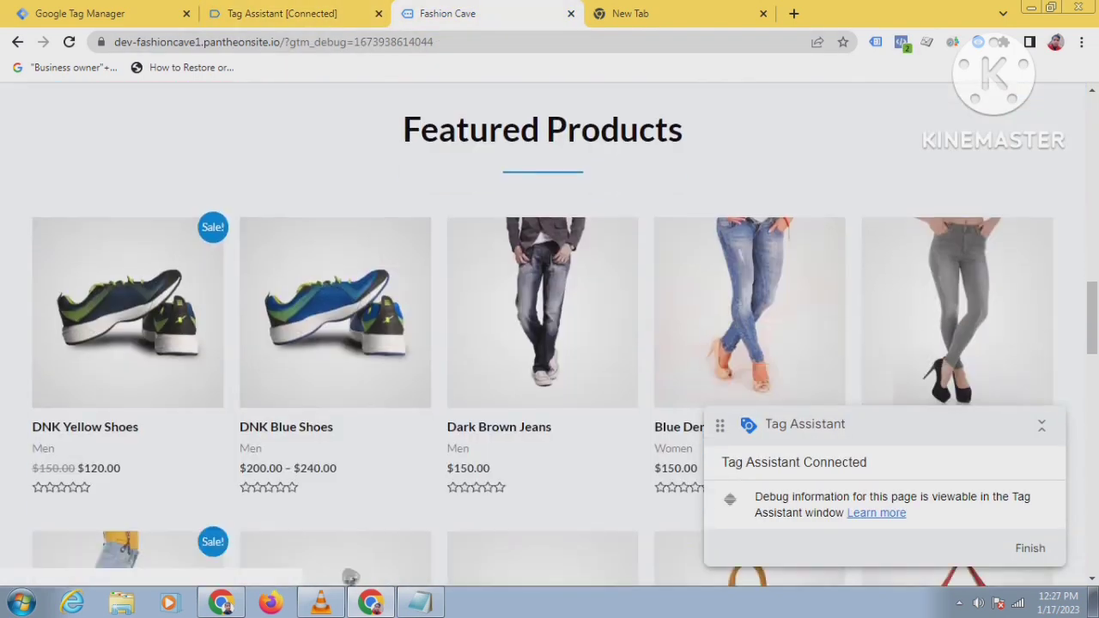
click(542, 311)
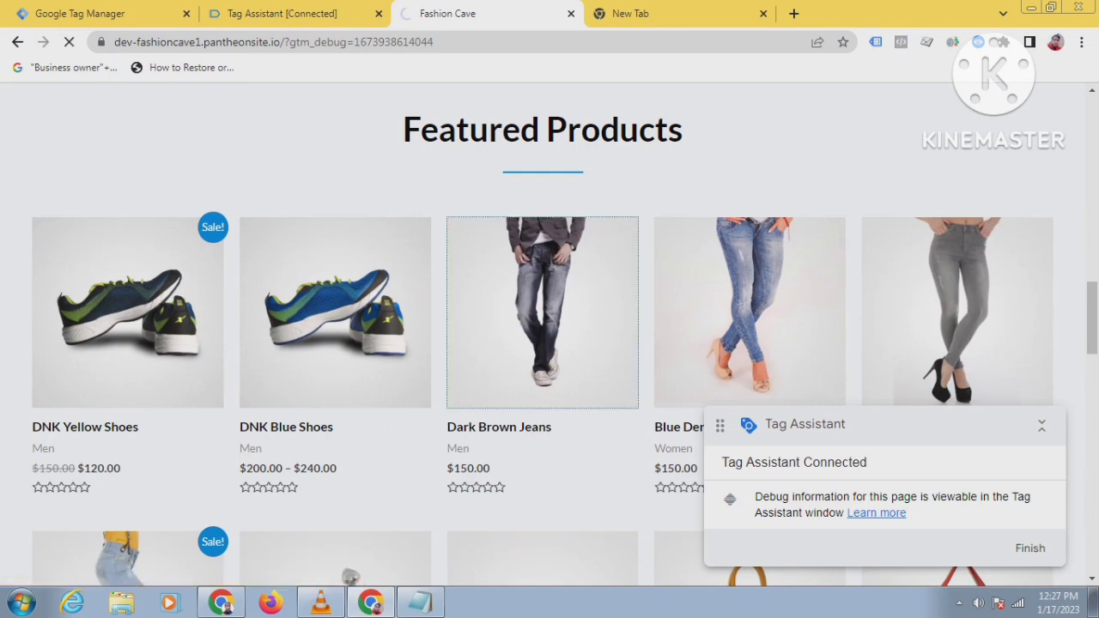
click(274, 14)
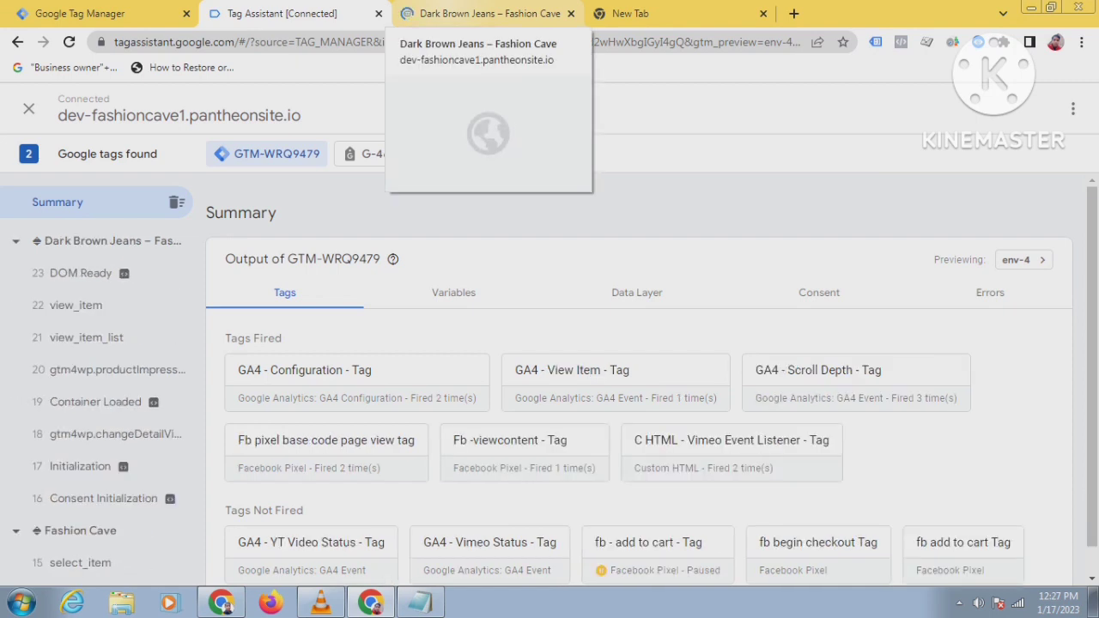
scroll(639, 386, down, 1)
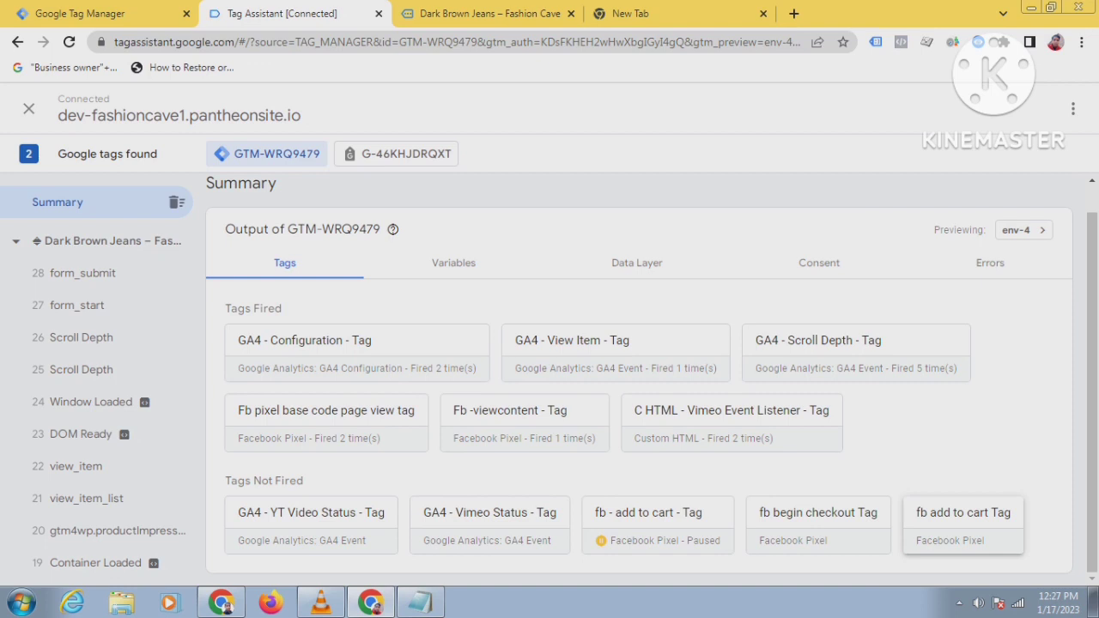
Step: Add one Dark Brown Jeans to the cart and check the fb add to cart Tag in Tag Assistant before returning to Tag Manager
click(486, 12)
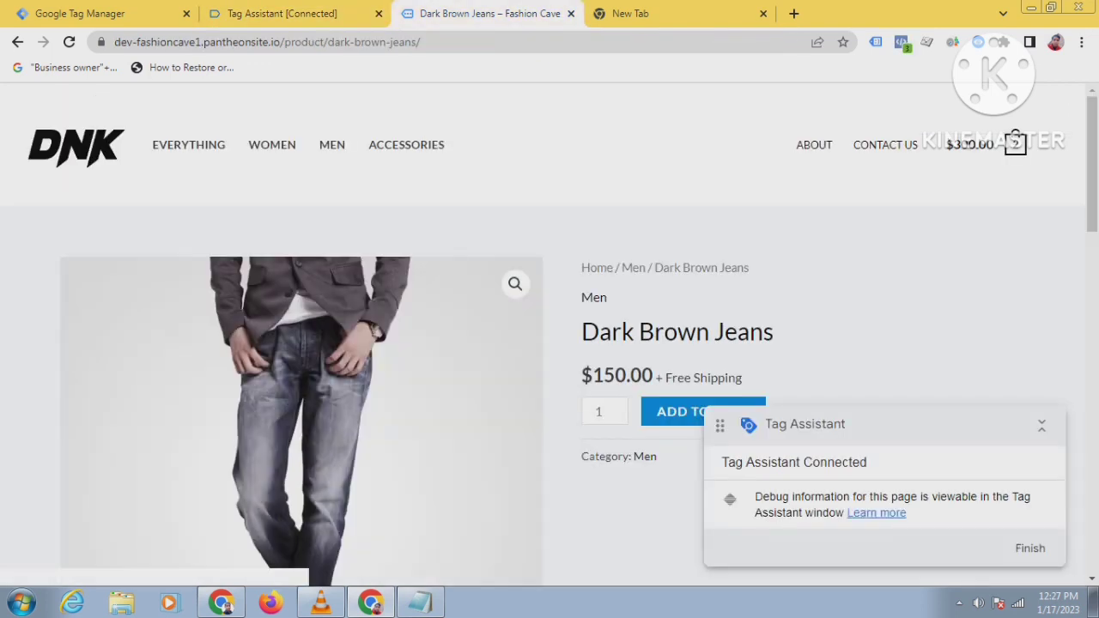
click(674, 411)
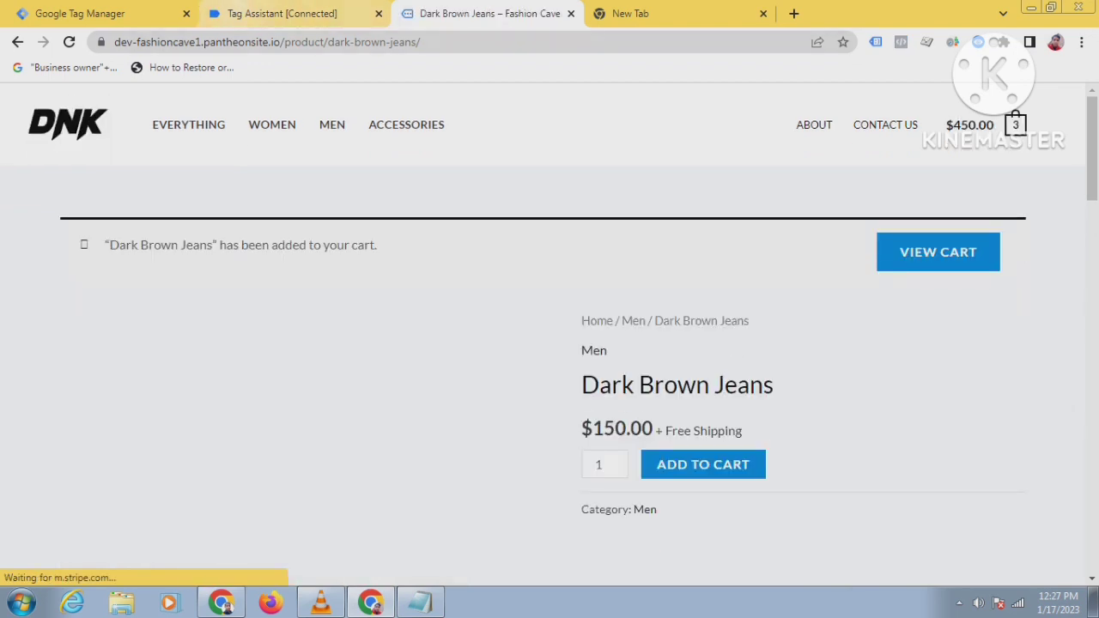
key(ctrl+shift+Tab)
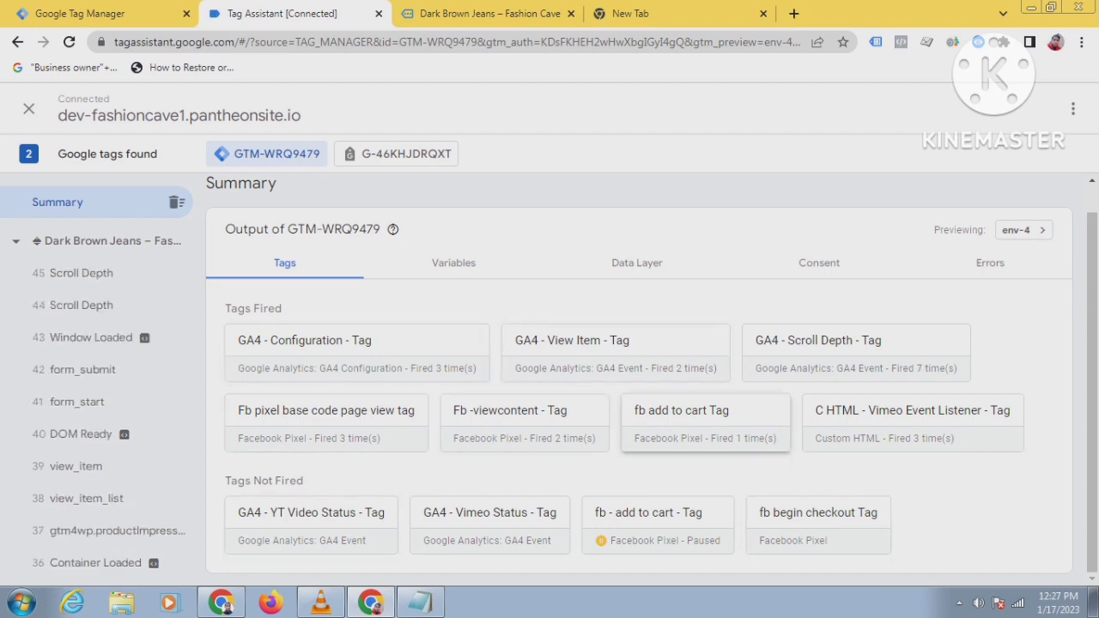
click(80, 13)
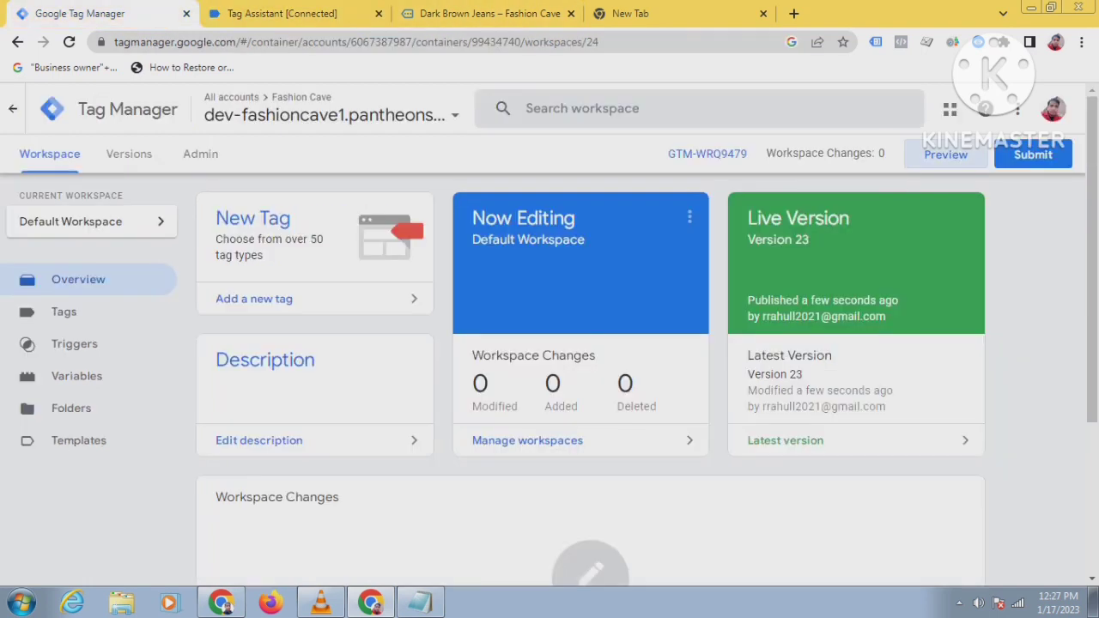